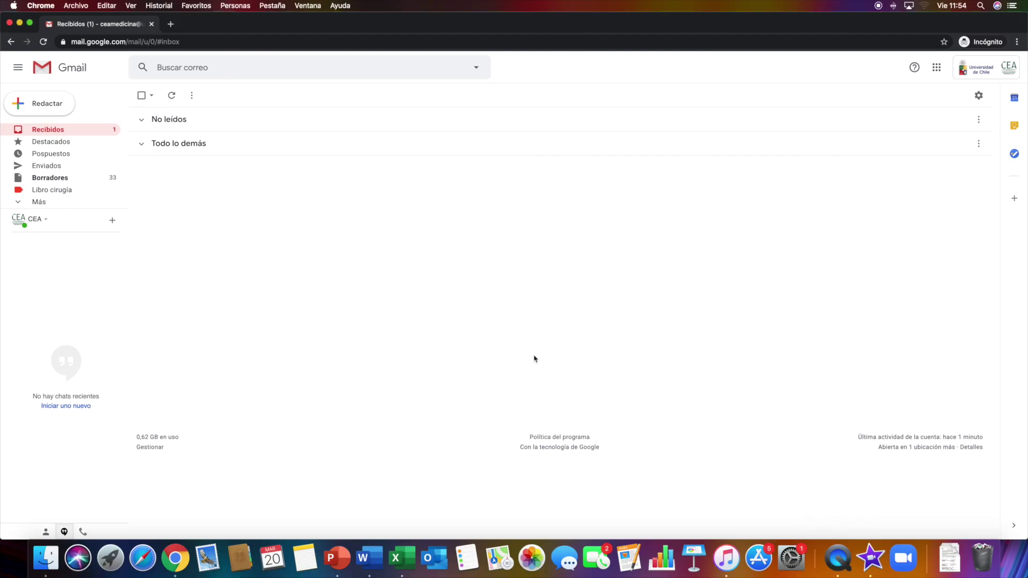
Launch Google Chat from Gmail's Google apps grid into a new browser tab
{"action": "left_click", "coordinate": [937, 67]}
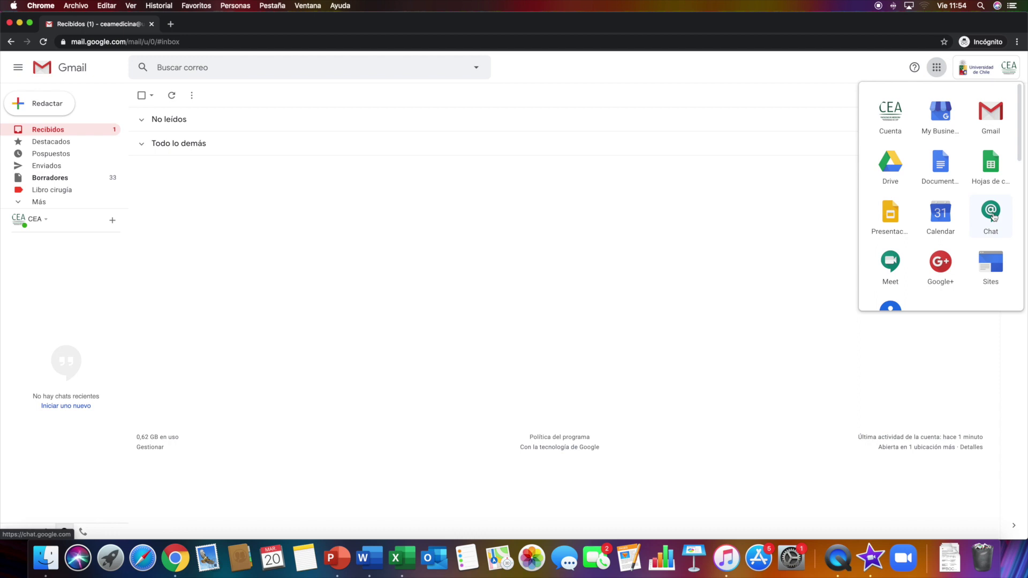
{"action": "left_click", "coordinate": [992, 213]}
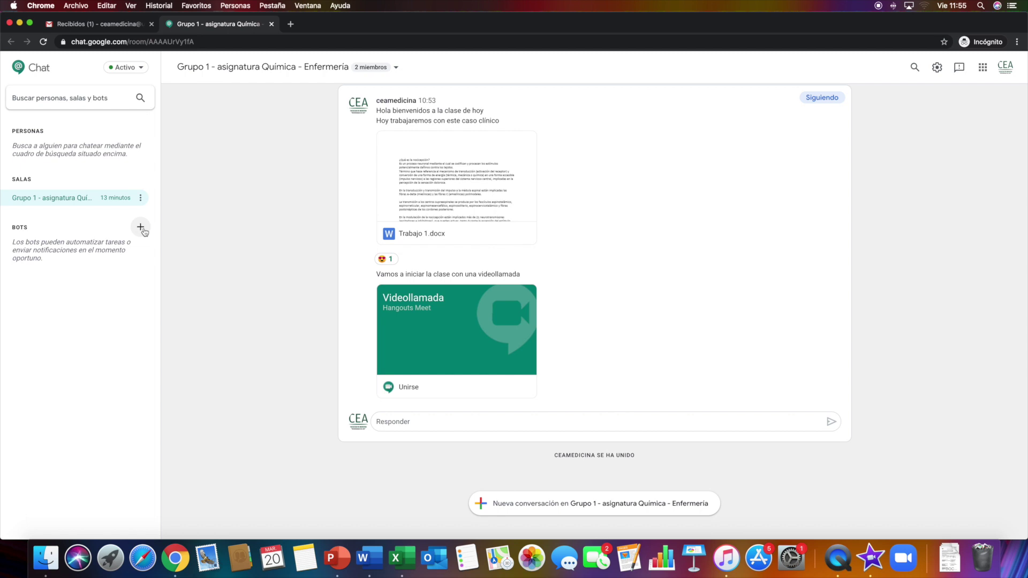
Create the room 'Grupo seminario 2 - Farmacología - Nutrición' and open it from the sidebar
{"action": "scroll", "coordinate": [182, 176], "scroll_direction": "up", "scroll_amount": 3}
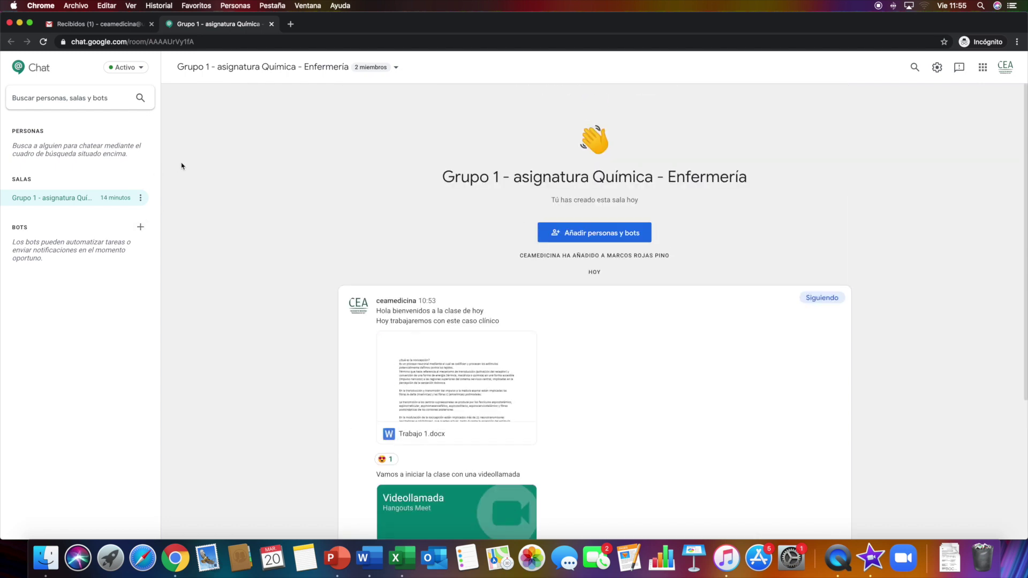
{"action": "scroll", "coordinate": [196, 182], "scroll_direction": "down", "scroll_amount": 3}
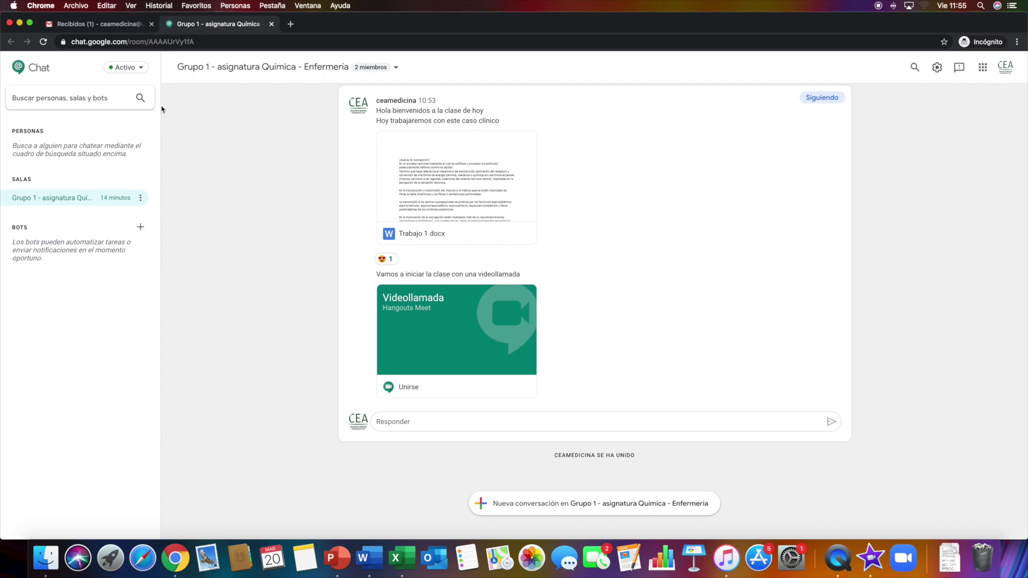
{"action": "left_click", "coordinate": [79, 101]}
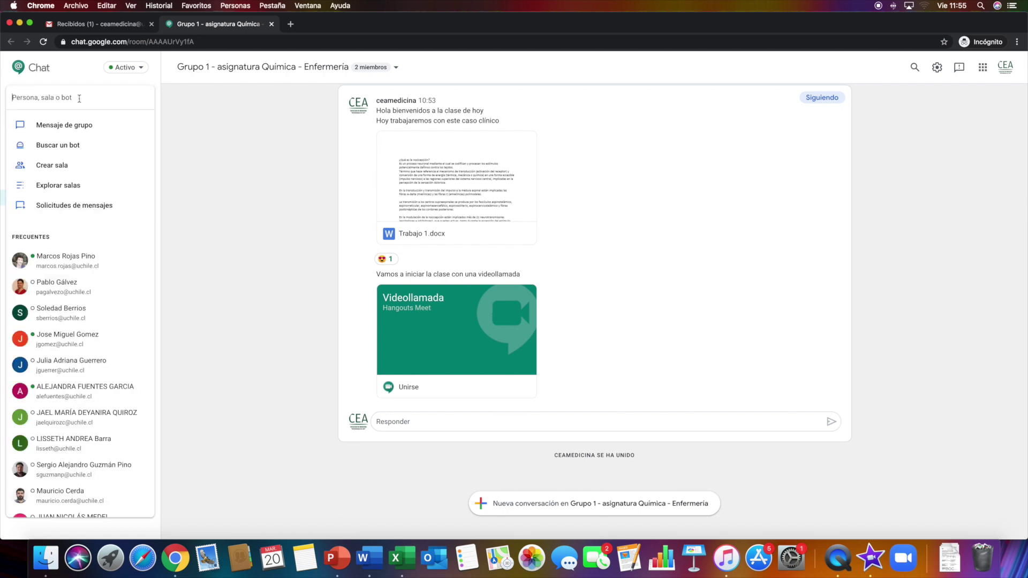
{"action": "left_click", "coordinate": [67, 168]}
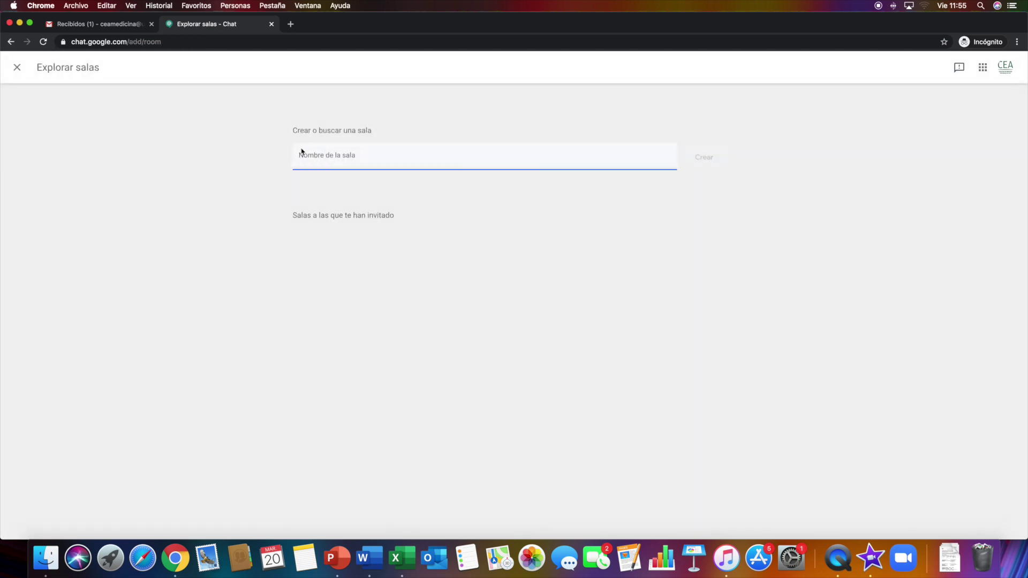
{"action": "type", "text": "G"}
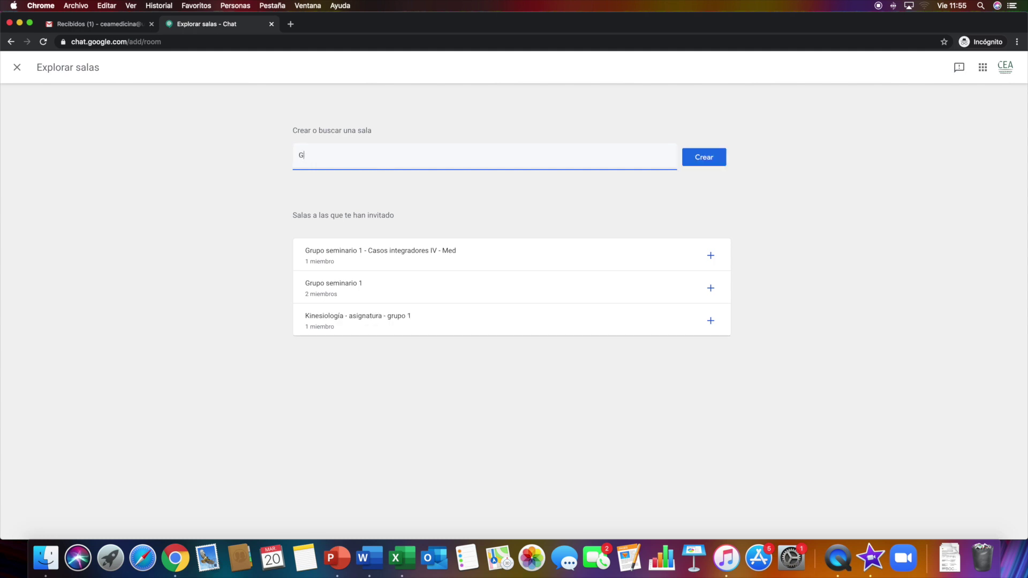
{"action": "type", "text": "rupo seminario 2 "}
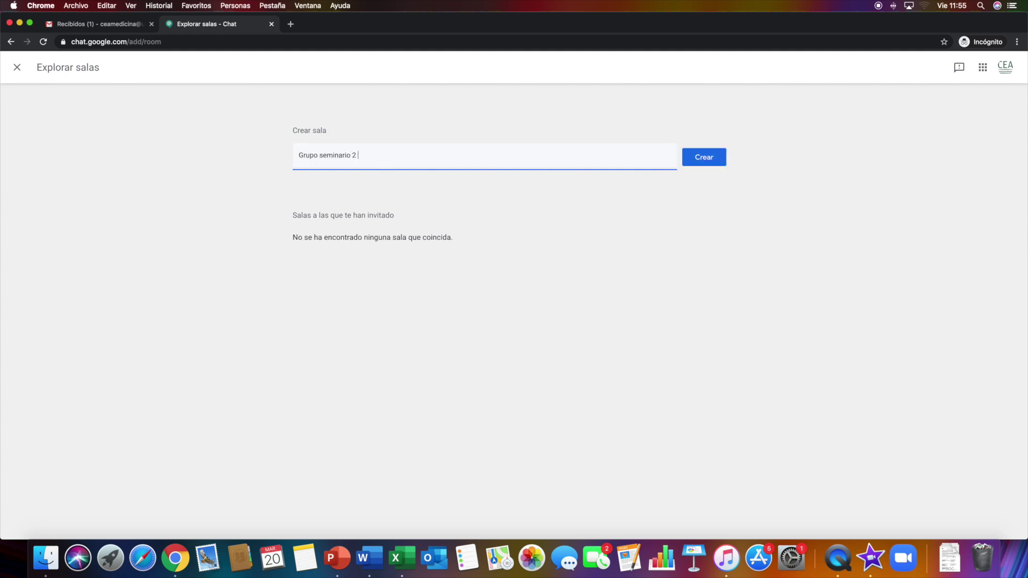
{"action": "type", "text": "- Farmacología - Nutrición"}
{"action": "left_click", "coordinate": [704, 157]}
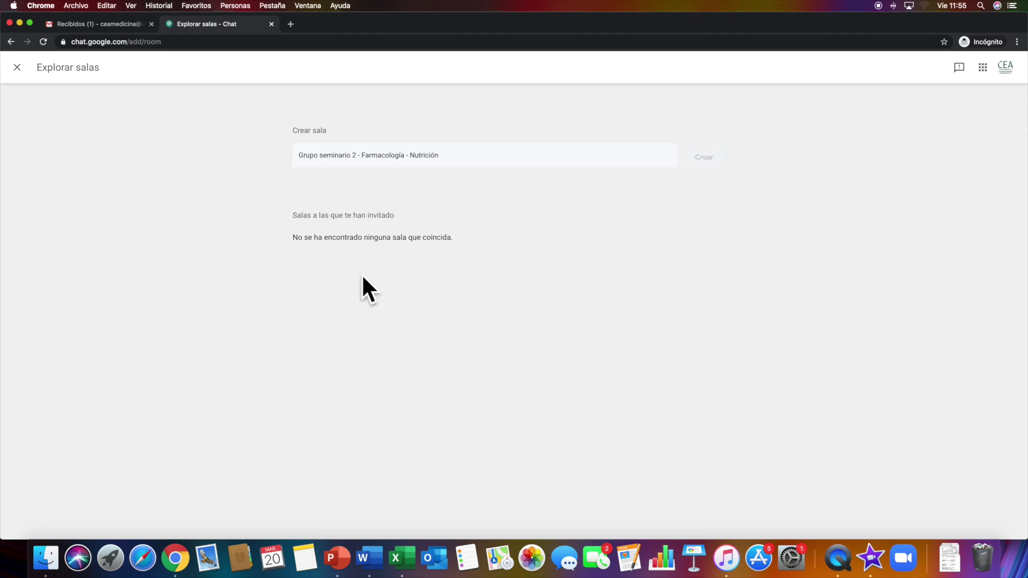
{"action": "left_click", "coordinate": [17, 67]}
{"action": "left_click", "coordinate": [82, 197]}
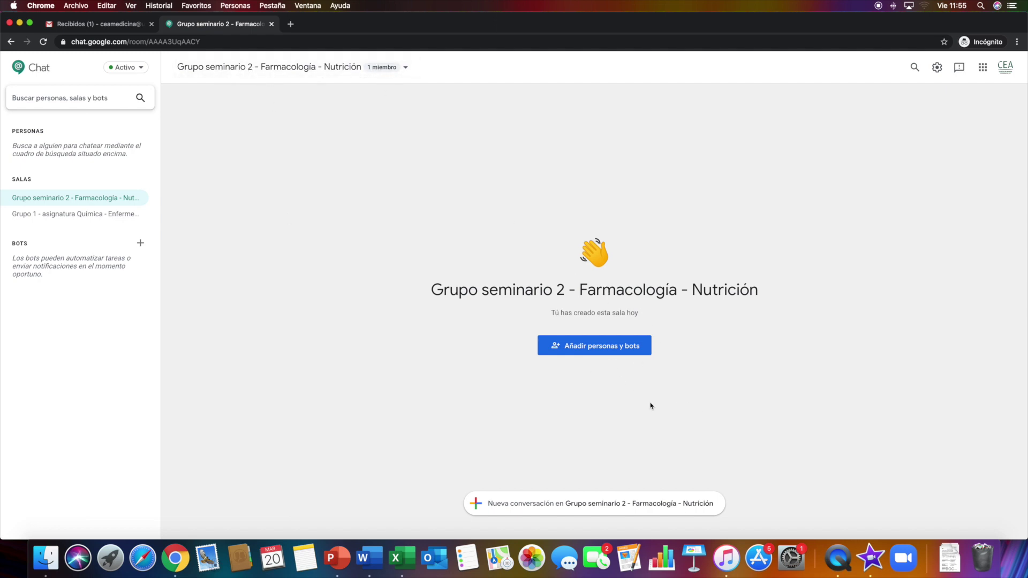
Invite a contact, found by name, to the Grupo seminario 2 room
{"action": "left_click", "coordinate": [572, 349]}
{"action": "left_click", "coordinate": [527, 218]}
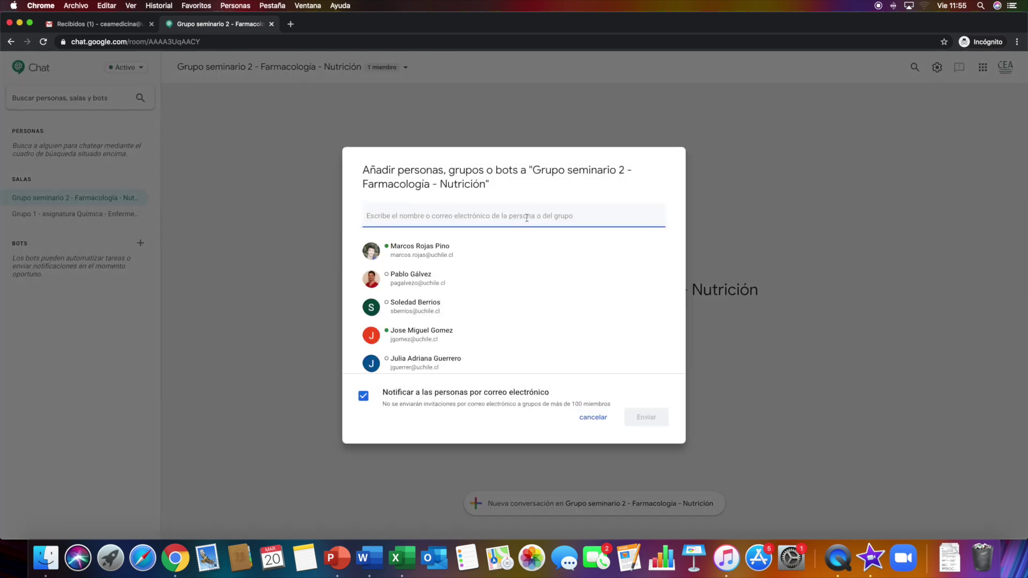
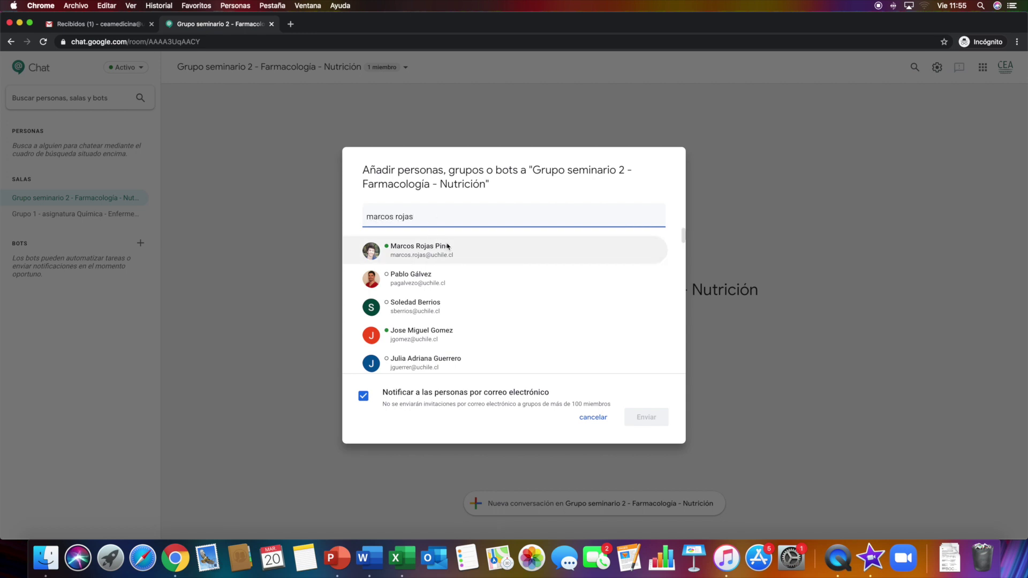
{"action": "left_click", "coordinate": [410, 255]}
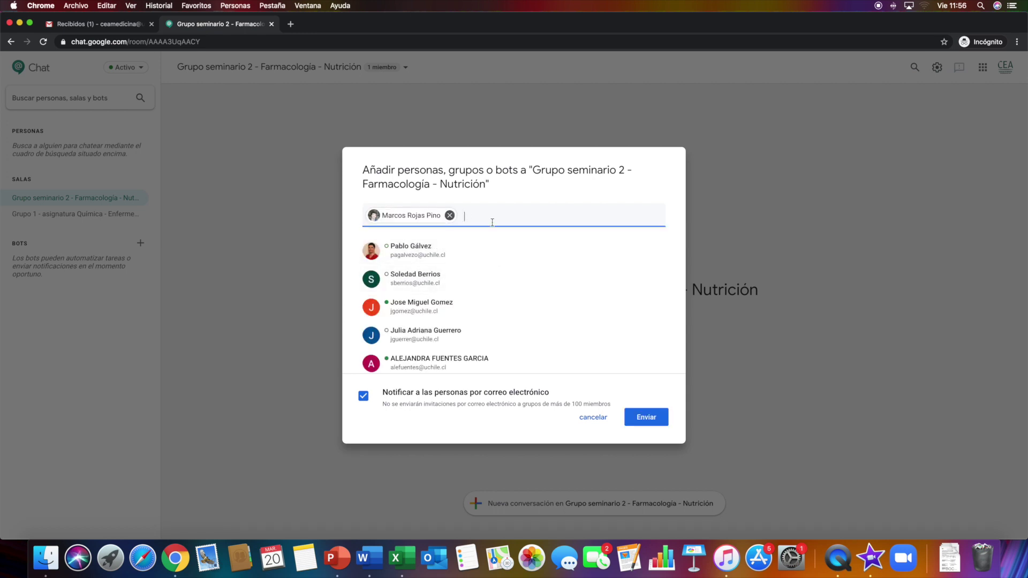
{"action": "left_click", "coordinate": [647, 418]}
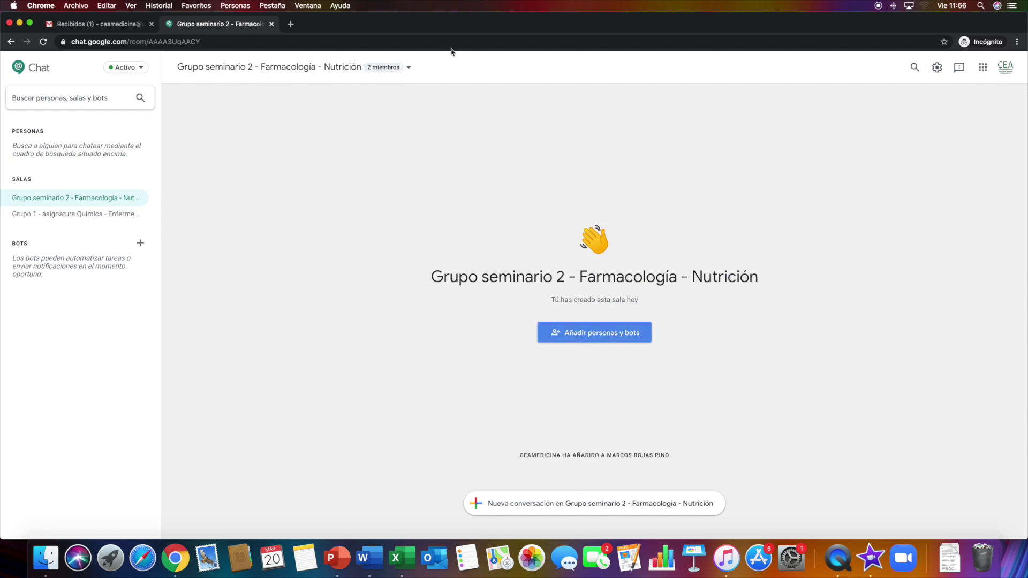
{"action": "left_click", "coordinate": [315, 67]}
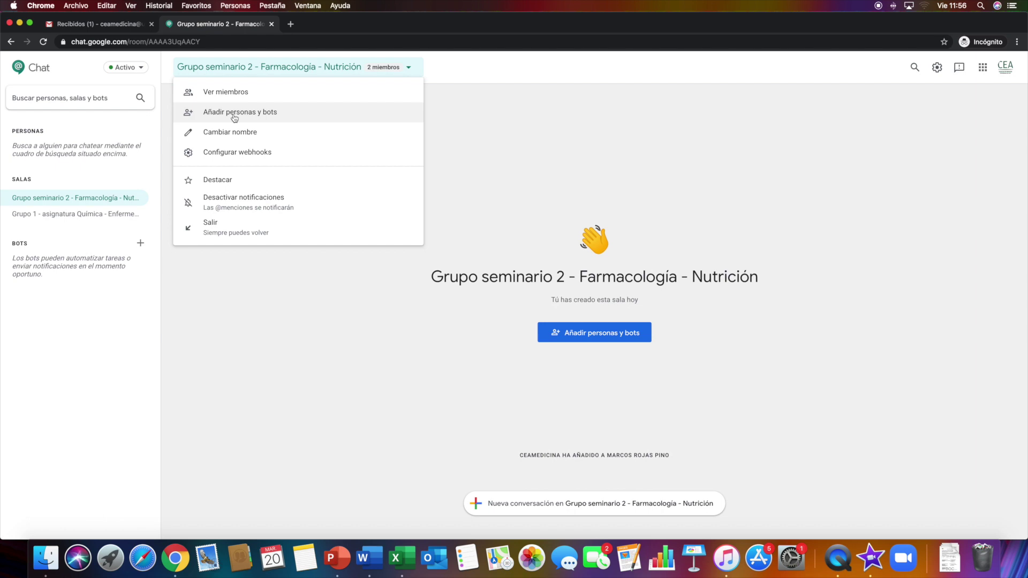
{"action": "left_click", "coordinate": [420, 301]}
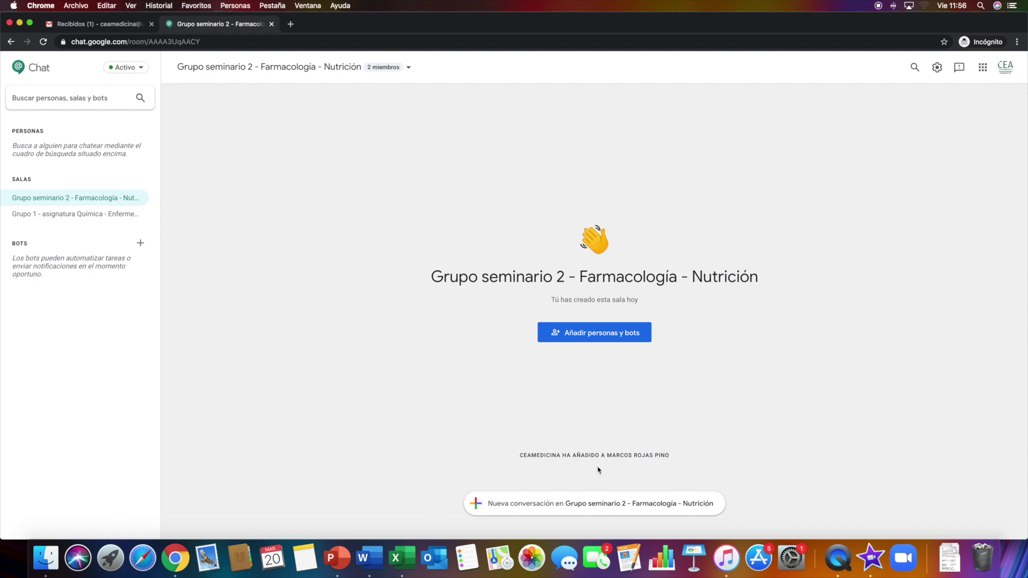
Post 'hola! la clase comenzara en 10 minutos' as a new conversation in the room
{"action": "left_click", "coordinate": [565, 507]}
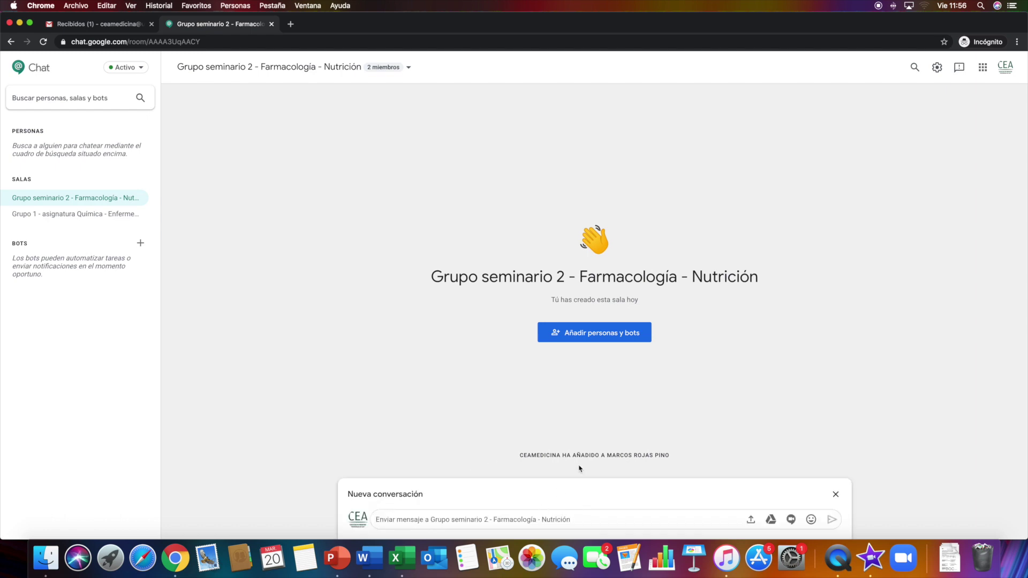
{"action": "type", "text": "hola! la clase comenzara en 10 minutos"}
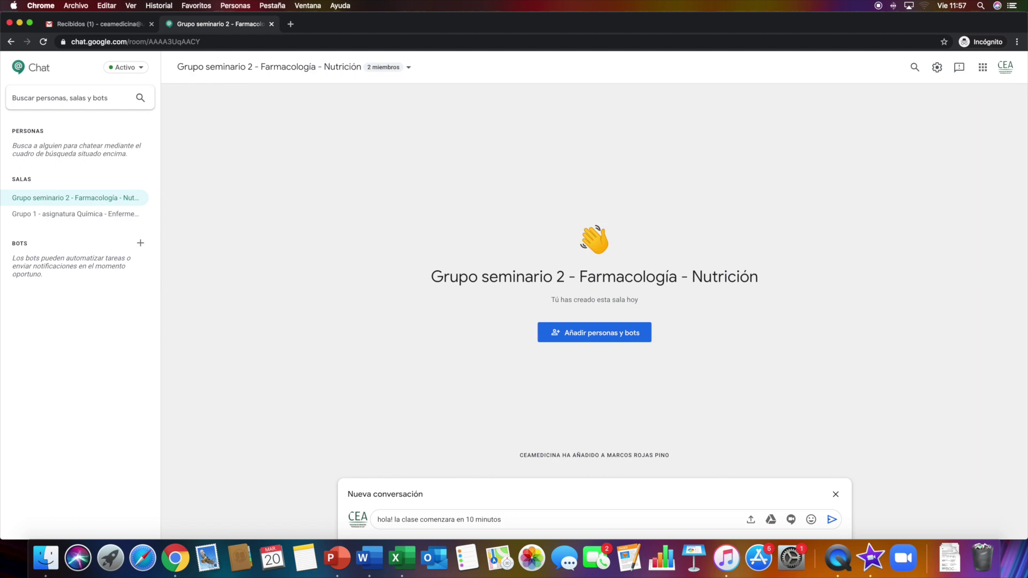
{"action": "key", "text": "Return"}
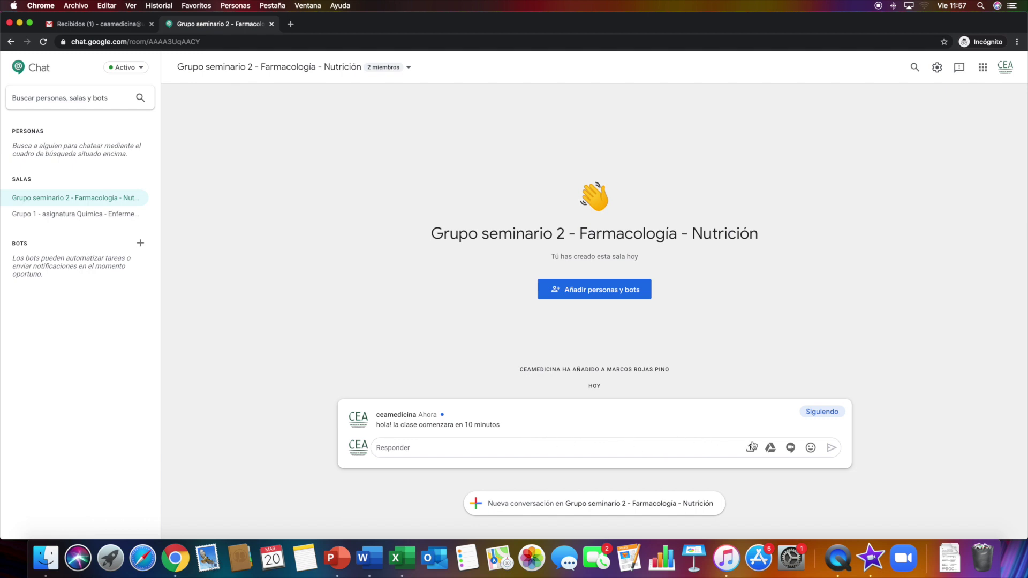
Reply with a Meet video call card and the text 'ahora únanse a la videollamada'
{"action": "left_click", "coordinate": [791, 447]}
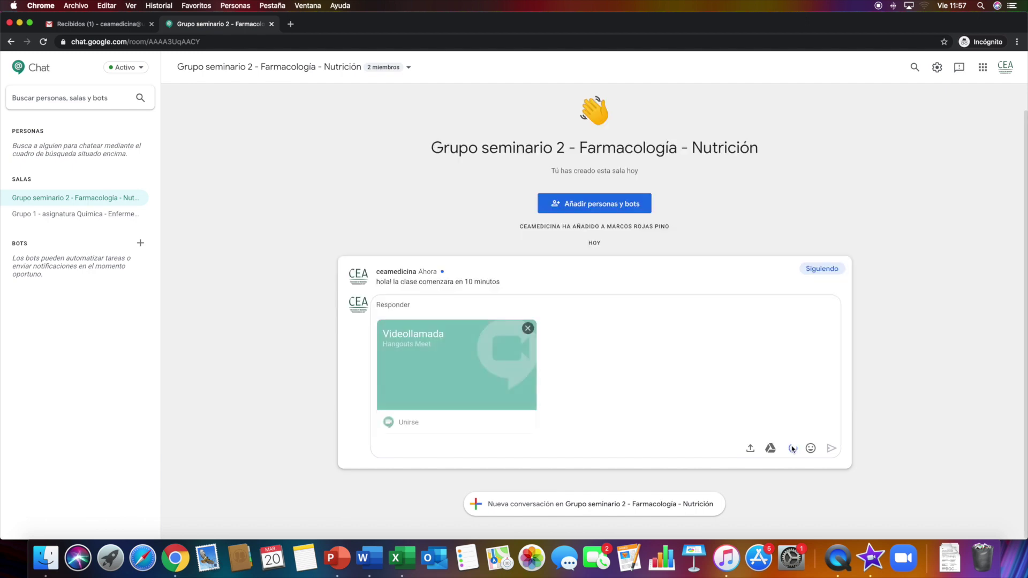
{"action": "type", "text": "ahora unanse a la videollamada"}
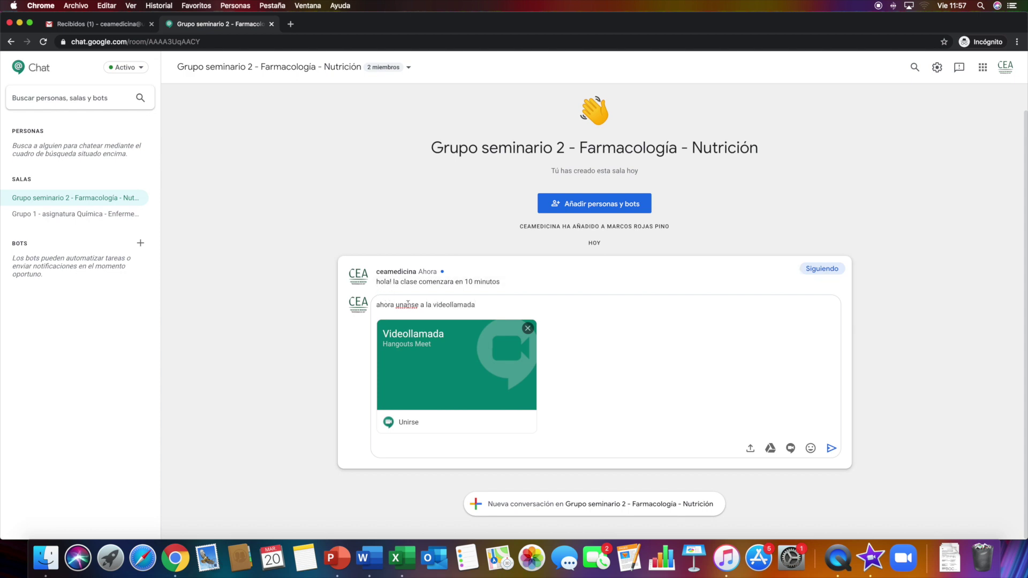
{"action": "left_click", "coordinate": [401, 304]}
{"action": "key", "text": "BackSpace"}
{"action": "type", "text": "ú"}
{"action": "key", "text": "Return"}
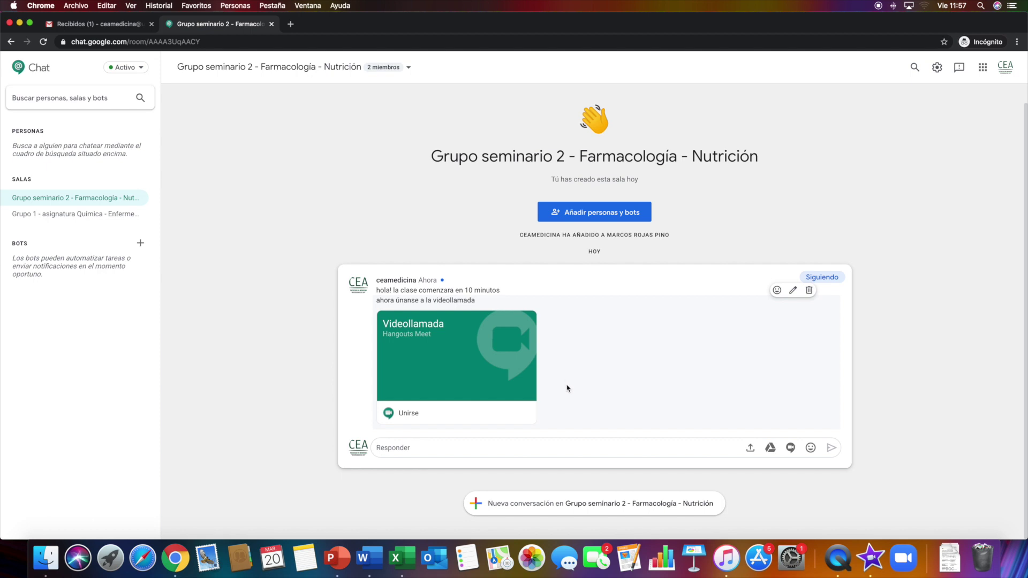
Reply asking the students to work in groups on the following case
{"action": "left_click", "coordinate": [584, 454]}
{"action": "type", "text": "Ahora rta"}
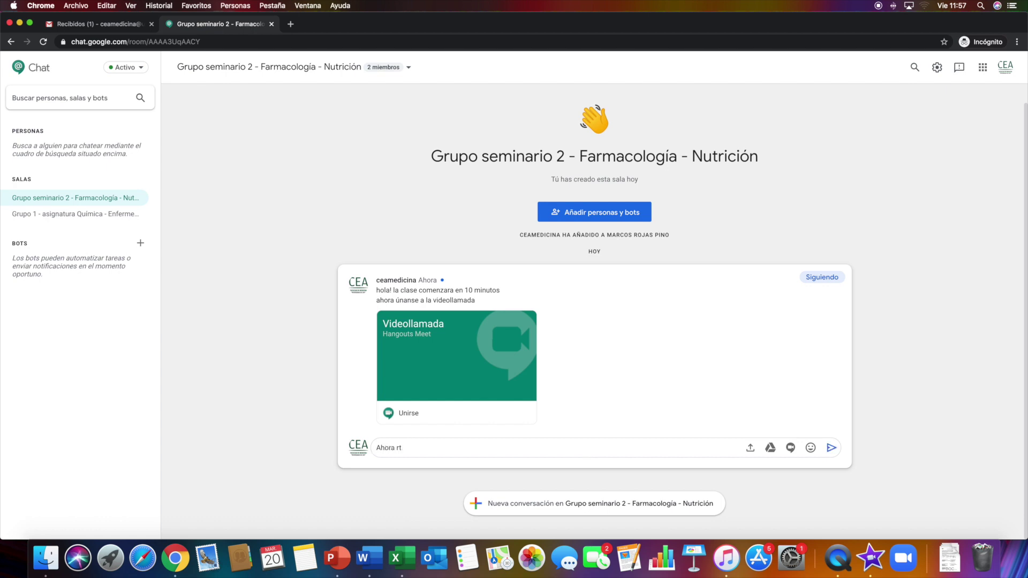
{"action": "type", "text": "abaja"}
{"action": "key", "text": "BackSpace"}
{"action": "type", "text": "en en grupos el siguiente caso"}
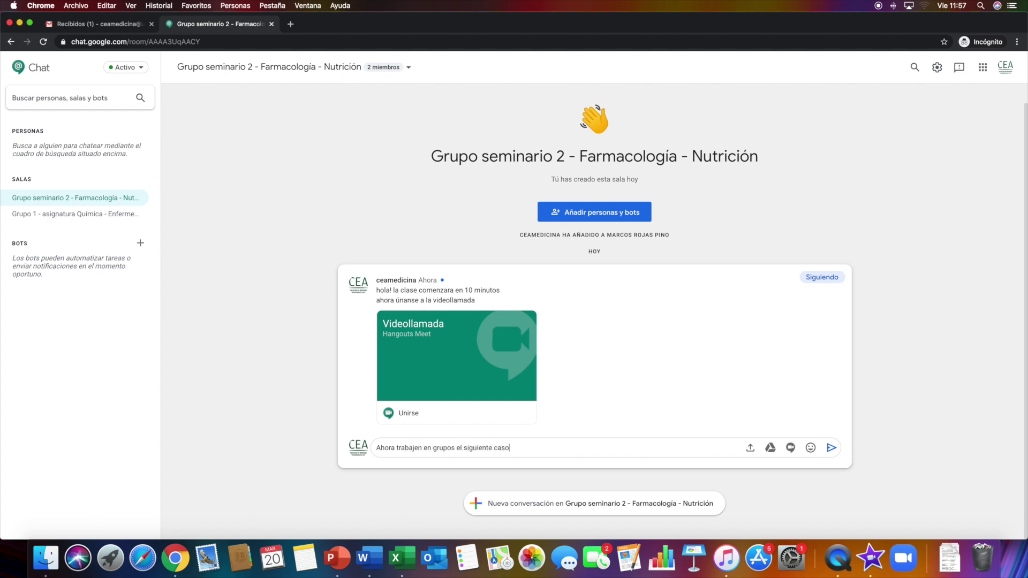
{"action": "key", "text": "Return"}
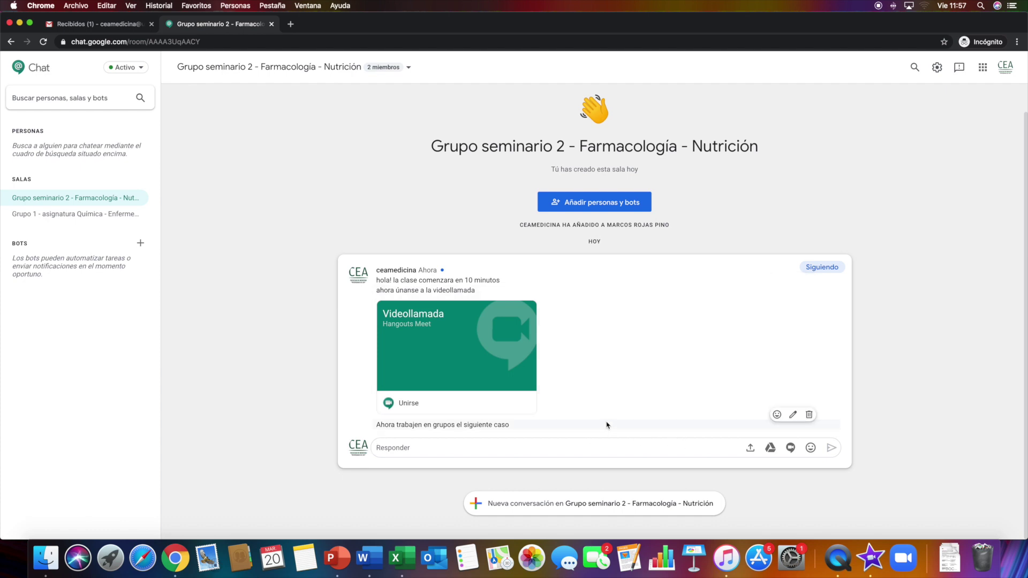
Send the Drive Doc 'CEA Medicina - Grupo 1' with a request to solve and upload the case
{"action": "left_click", "coordinate": [750, 449]}
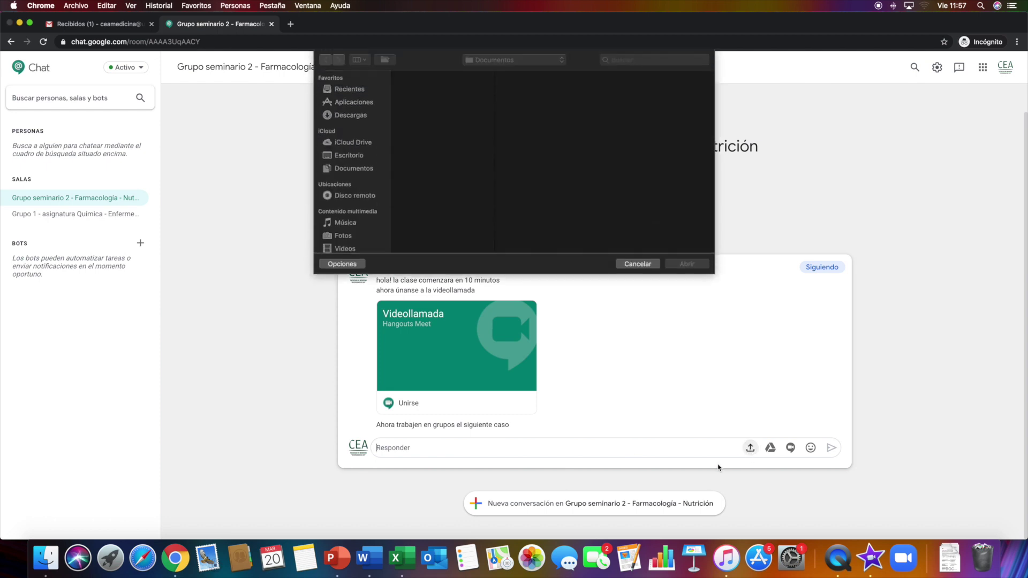
{"action": "left_click", "coordinate": [637, 264]}
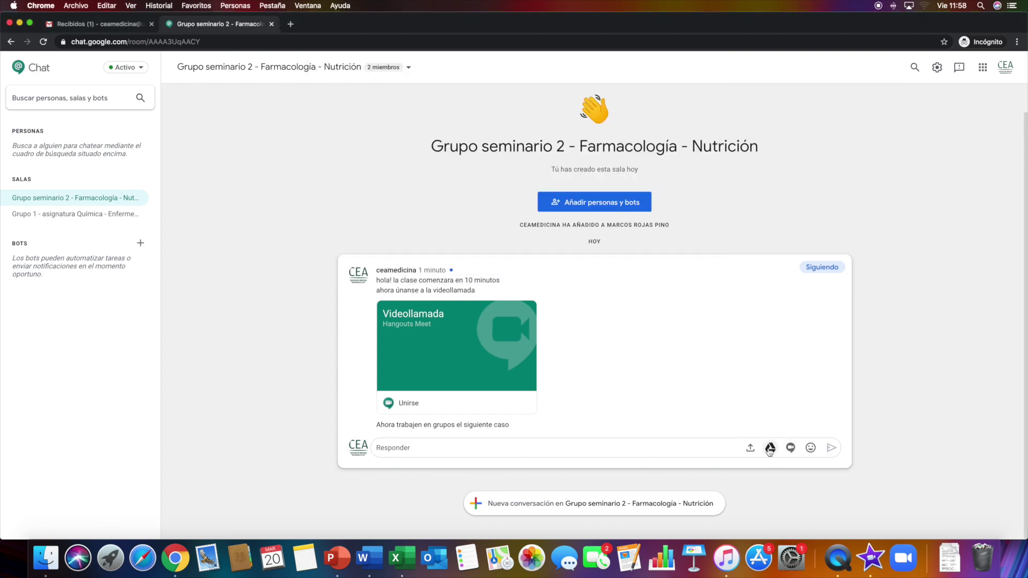
{"action": "left_click", "coordinate": [770, 449]}
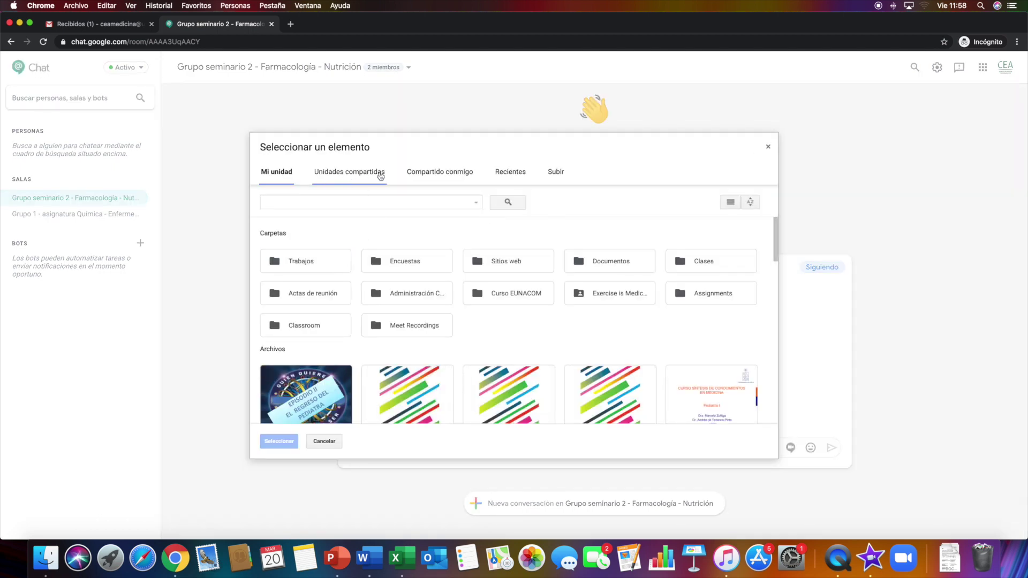
{"action": "left_click", "coordinate": [511, 172]}
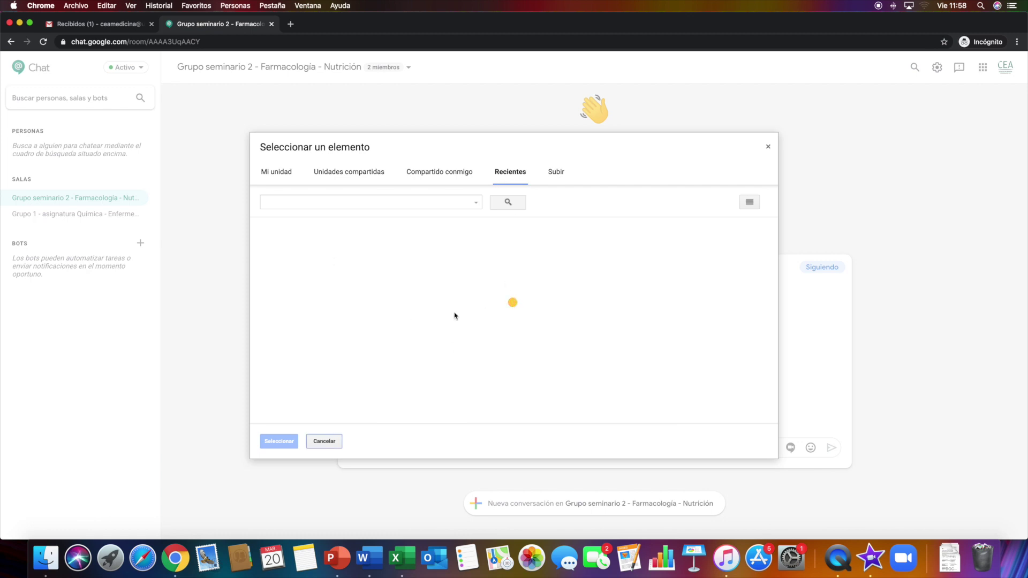
{"action": "left_click", "coordinate": [327, 303]}
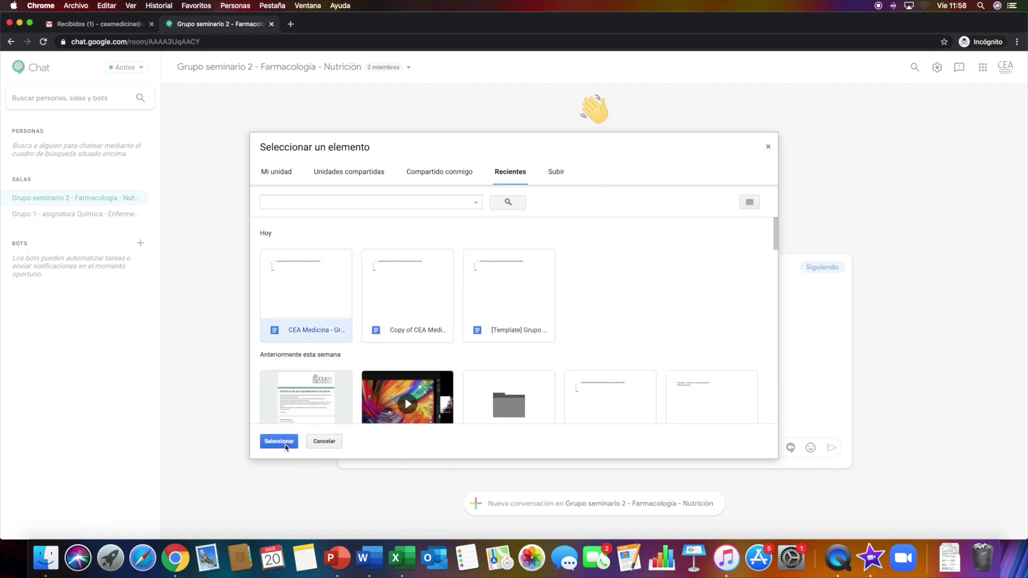
{"action": "left_click", "coordinate": [286, 447]}
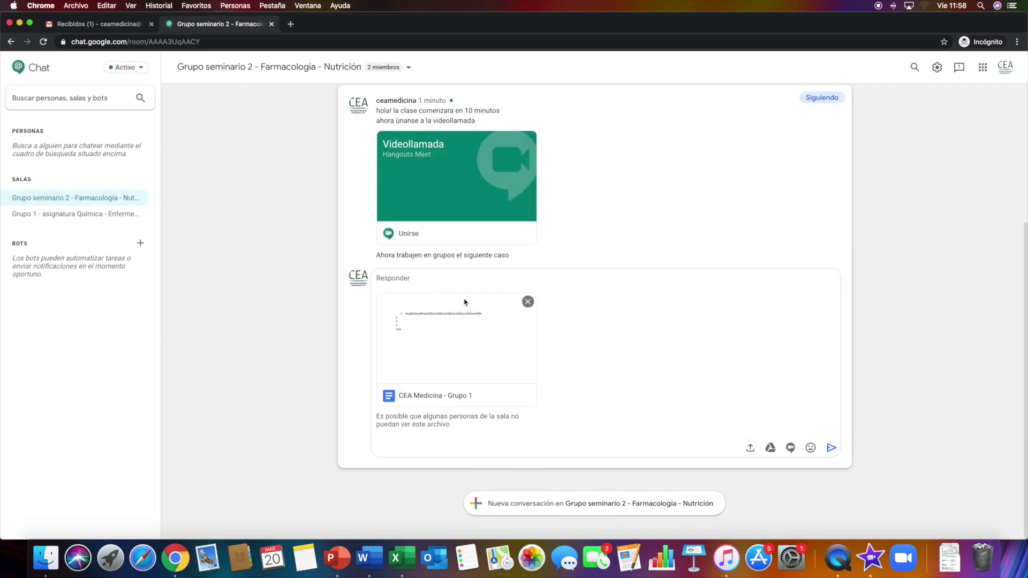
{"action": "type", "text": "por f"}
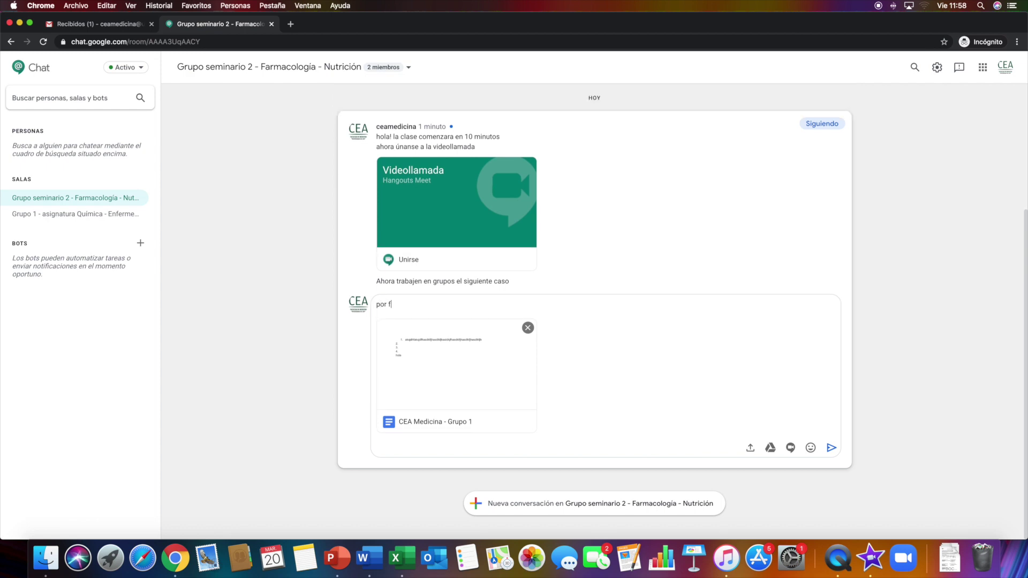
{"action": "type", "text": "avor revisar el caso y en gr"}
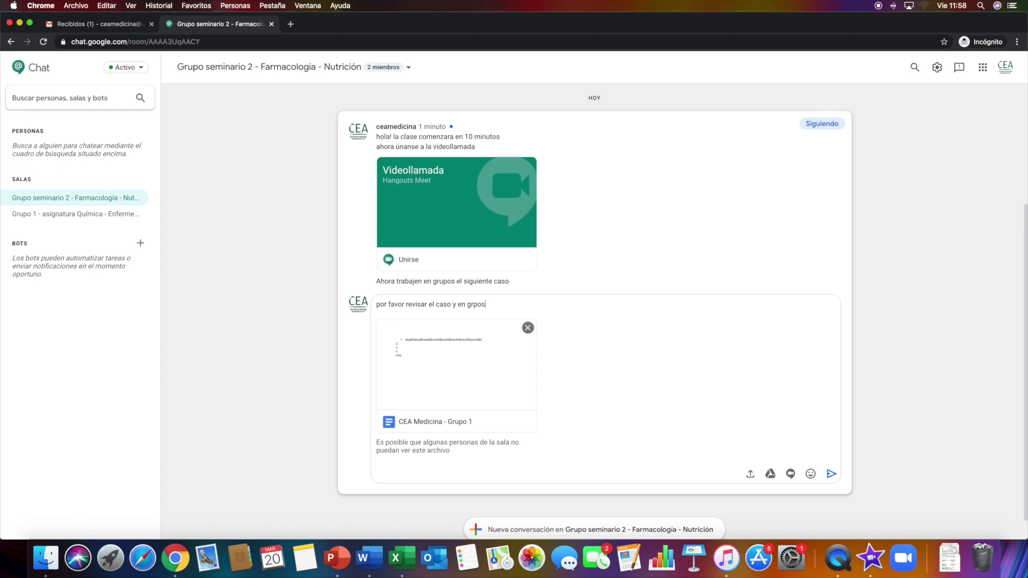
{"action": "type", "text": "upos resolver. Una vez terminado por favor subirlo aqui"}
{"action": "key", "text": "Return"}
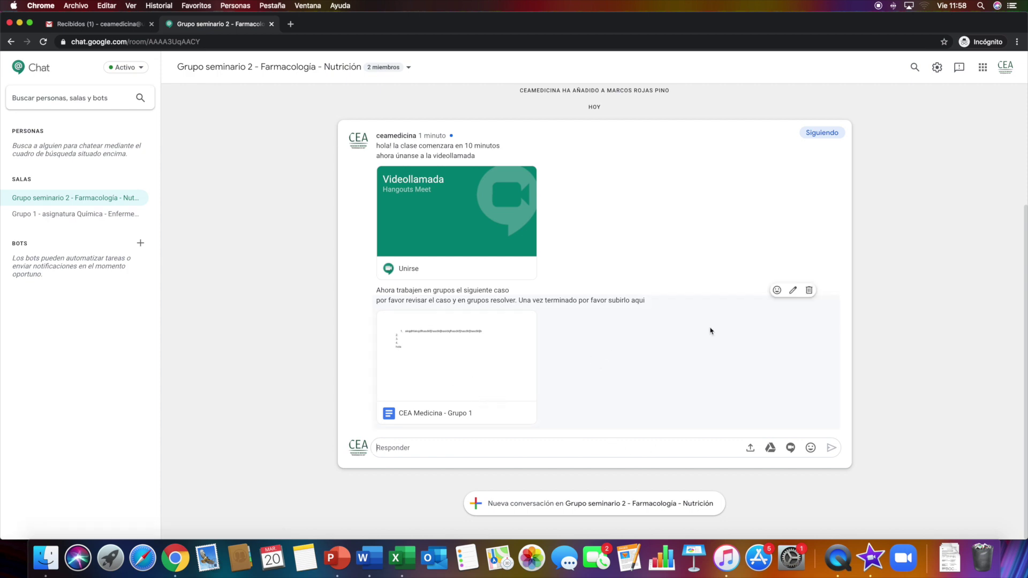
Post 'haremos la plenaria por videollamada a las 13:00 hrs' in the thread
{"action": "left_click", "coordinate": [643, 448]}
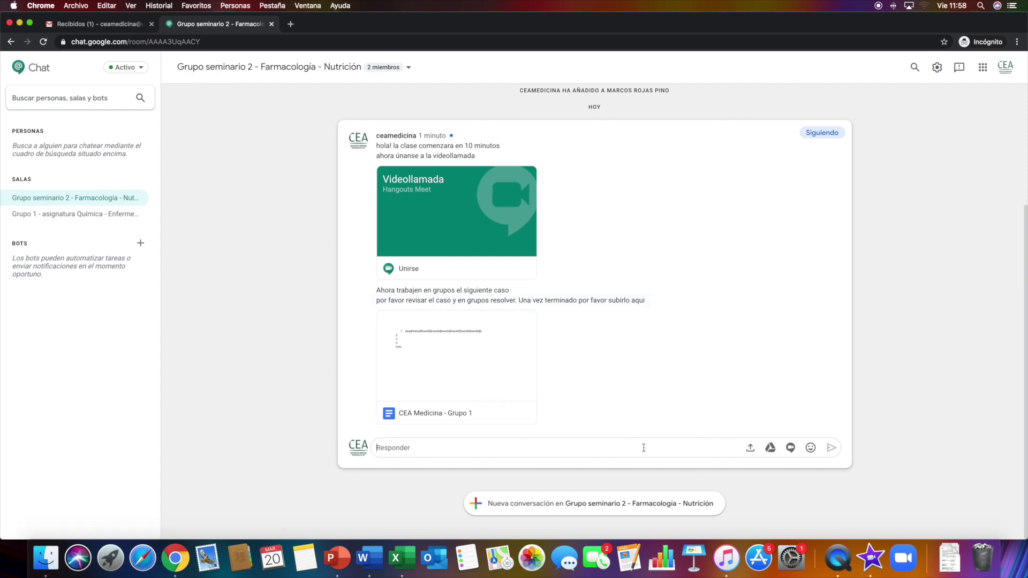
{"action": "type", "text": "haremos la plenaria por videollamada a las 13:00 hrs"}
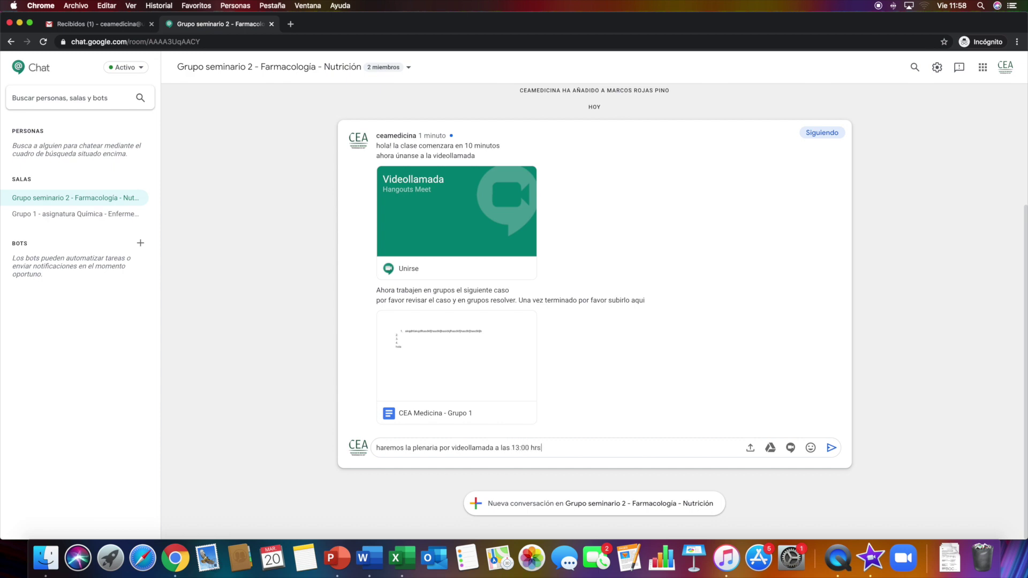
{"action": "key", "text": "Return"}
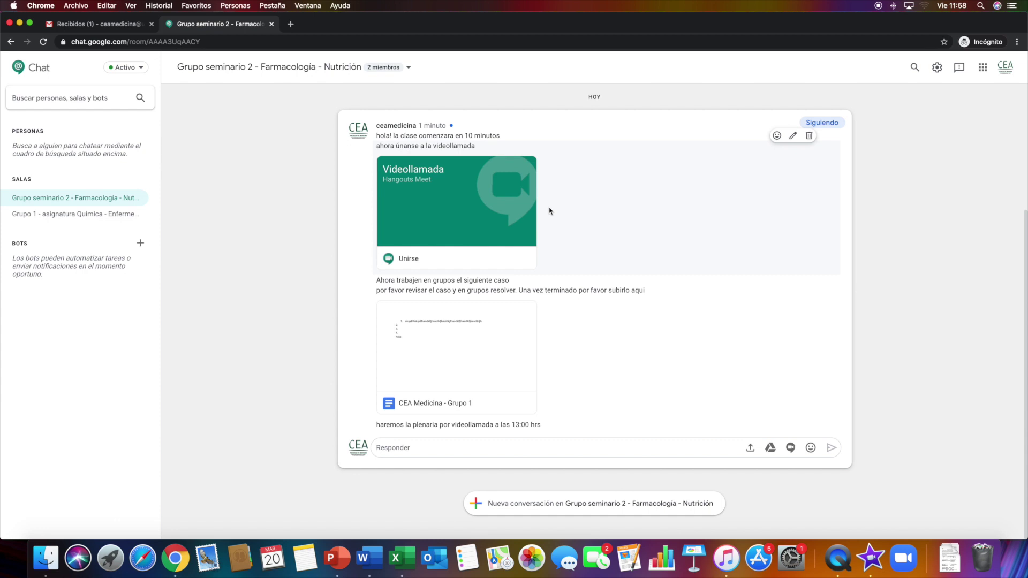
Post 'ahora iniciamos la plenaria' with a Meet video call card attached
{"action": "left_click", "coordinate": [790, 447]}
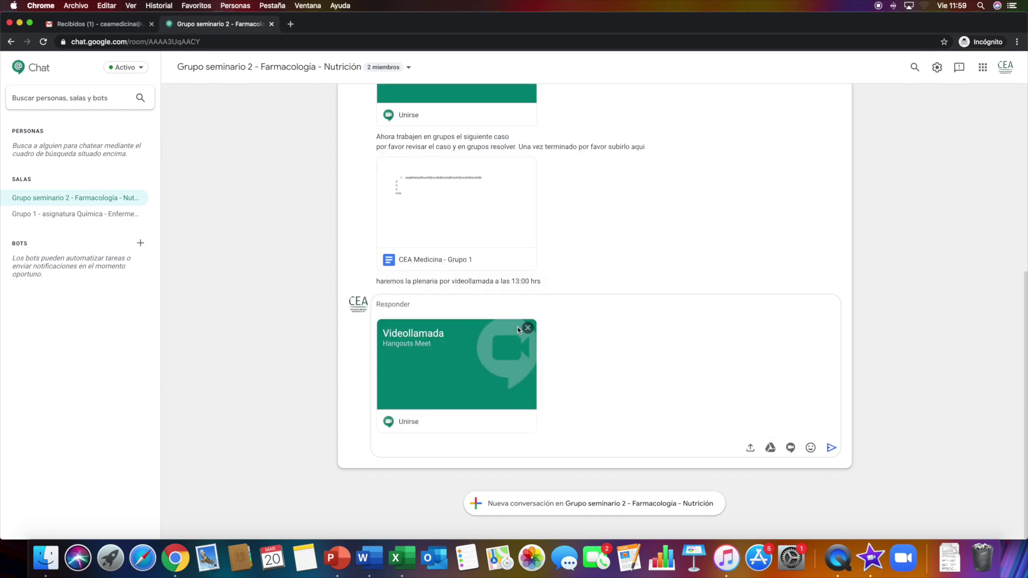
{"action": "type", "text": "ahora iniciamos la plenaria"}
{"action": "key", "text": "Return"}
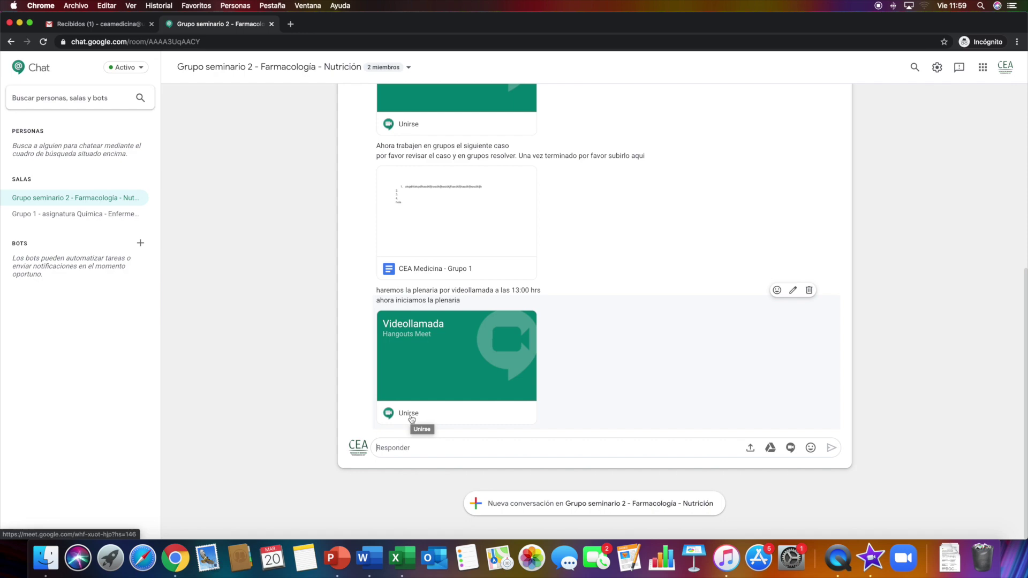
{"action": "scroll", "coordinate": [323, 337], "scroll_direction": "up", "scroll_amount": 6}
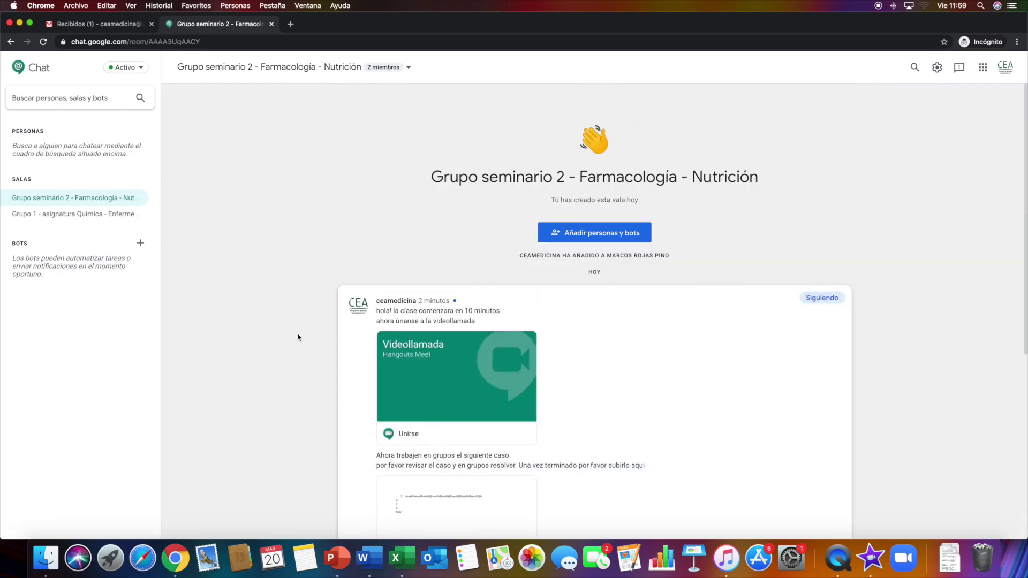
{"action": "scroll", "coordinate": [259, 332], "scroll_direction": "down", "scroll_amount": 6}
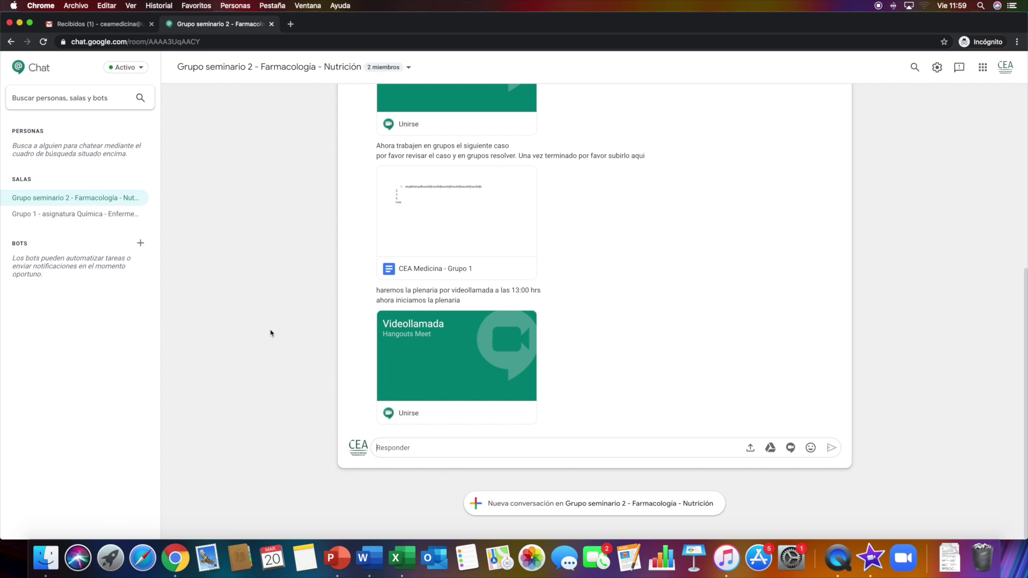
{"action": "left_click", "coordinate": [639, 446]}
{"action": "scroll", "coordinate": [297, 359], "scroll_direction": "up", "scroll_amount": 10}
{"action": "scroll", "coordinate": [297, 359], "scroll_direction": "down", "scroll_amount": 10}
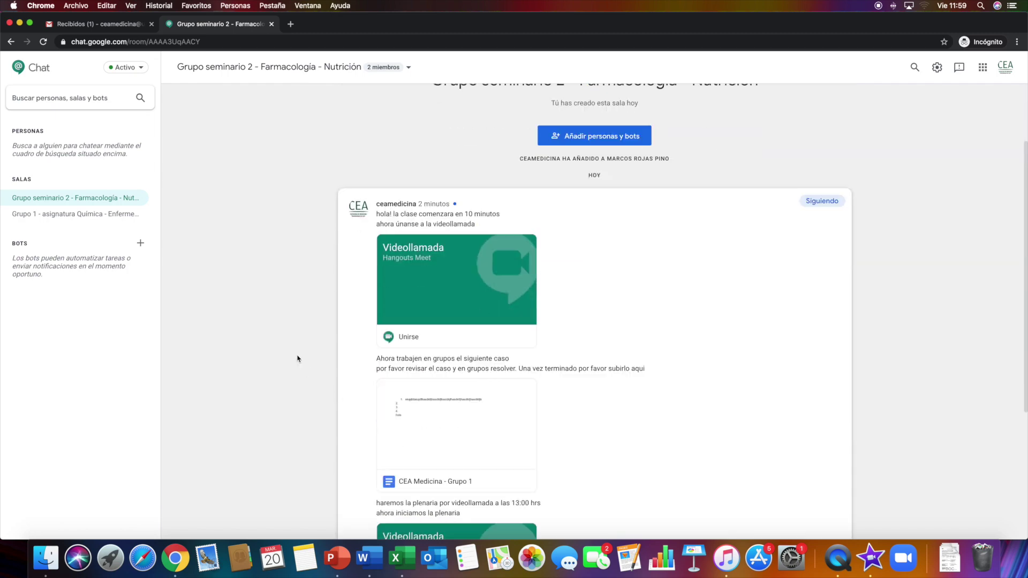
{"action": "scroll", "coordinate": [297, 358], "scroll_direction": "up", "scroll_amount": 5}
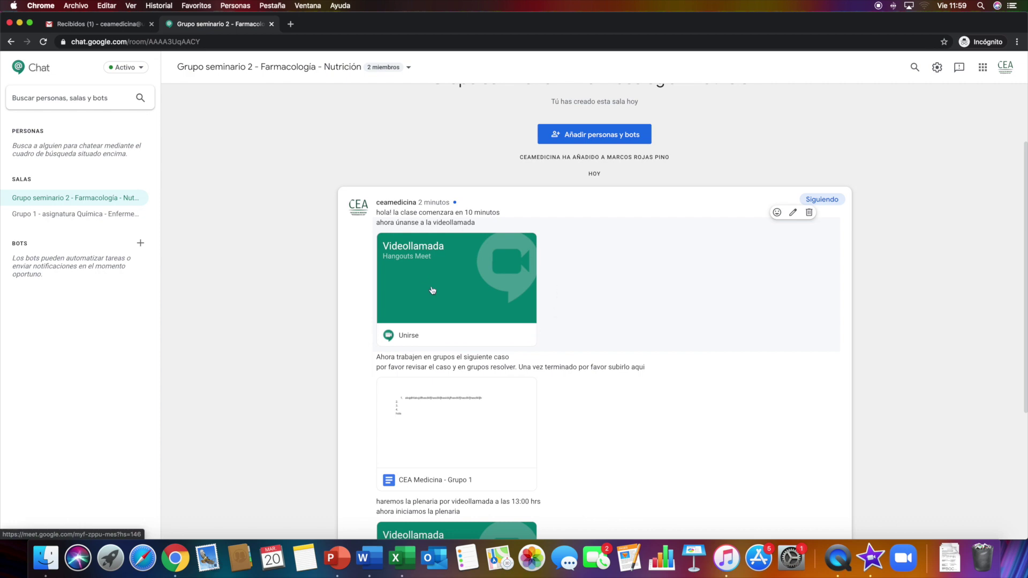
{"action": "scroll", "coordinate": [469, 258], "scroll_direction": "down", "scroll_amount": 2}
{"action": "scroll", "coordinate": [488, 300], "scroll_direction": "down", "scroll_amount": 2}
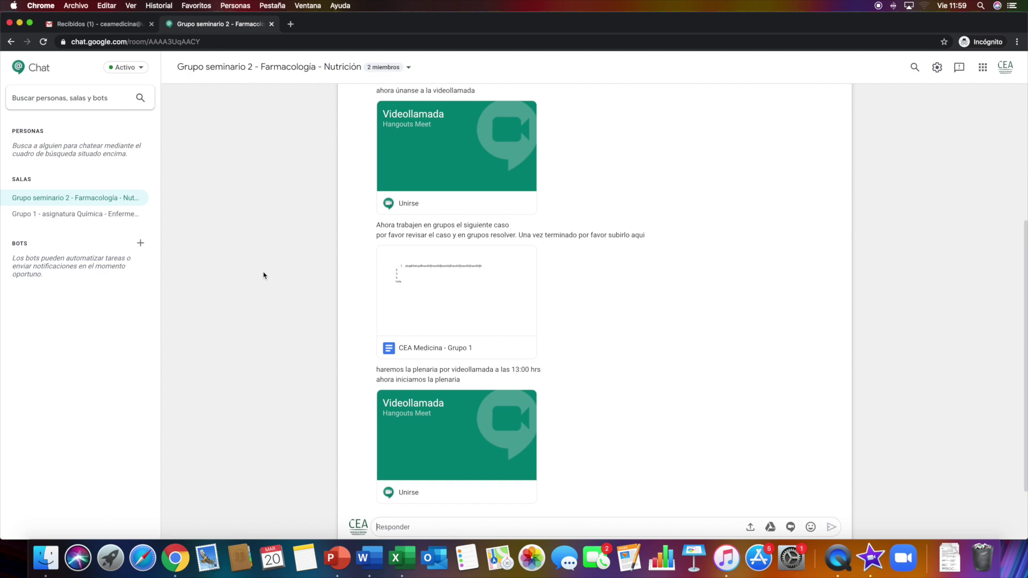
{"action": "scroll", "coordinate": [266, 291], "scroll_direction": "down", "scroll_amount": 2}
{"action": "scroll", "coordinate": [601, 232], "scroll_direction": "up", "scroll_amount": 3}
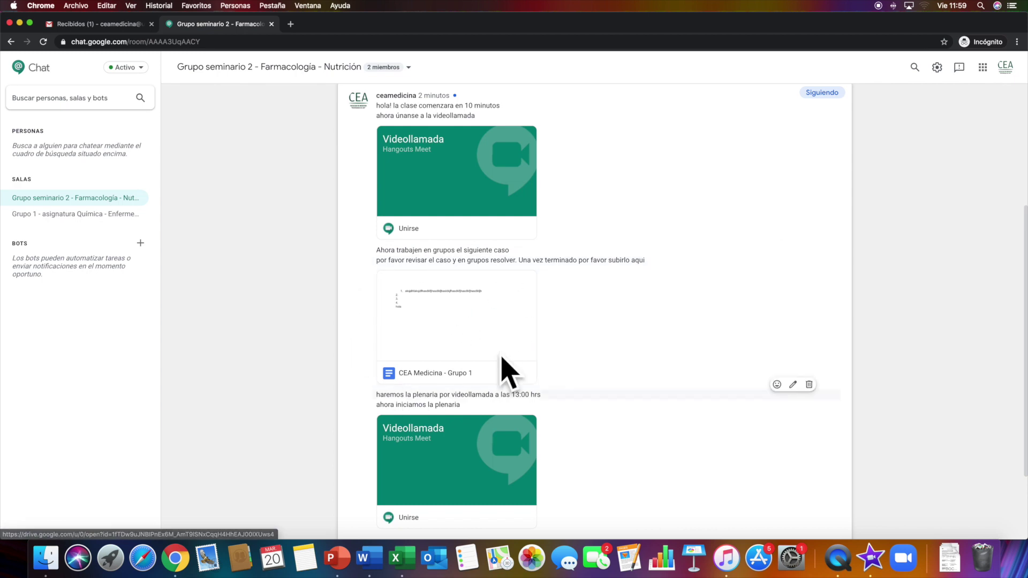
{"action": "scroll", "coordinate": [419, 307], "scroll_direction": "up", "scroll_amount": 5}
{"action": "scroll", "coordinate": [328, 294], "scroll_direction": "down", "scroll_amount": 10}
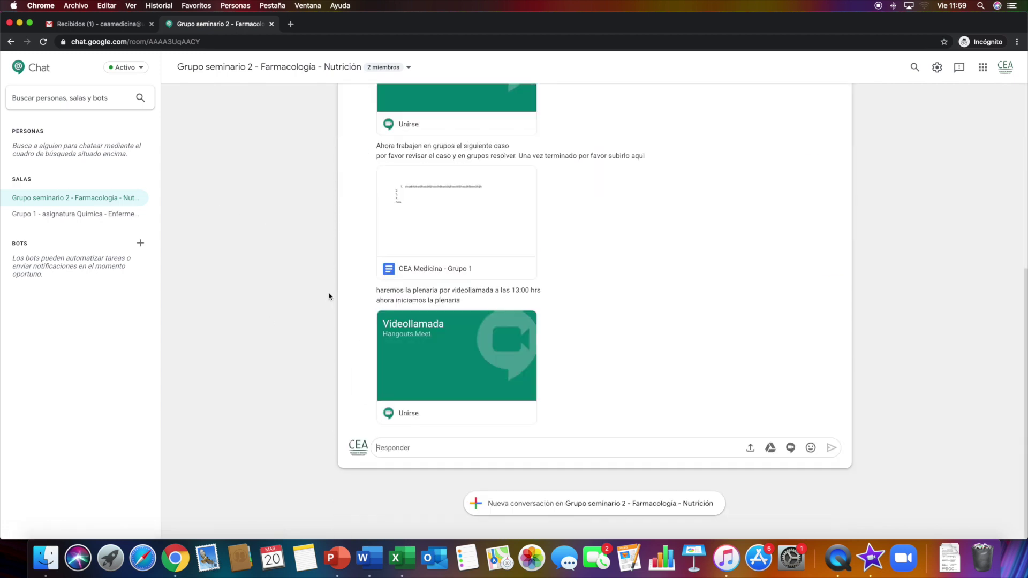
{"action": "scroll", "coordinate": [326, 286], "scroll_direction": "up", "scroll_amount": 5}
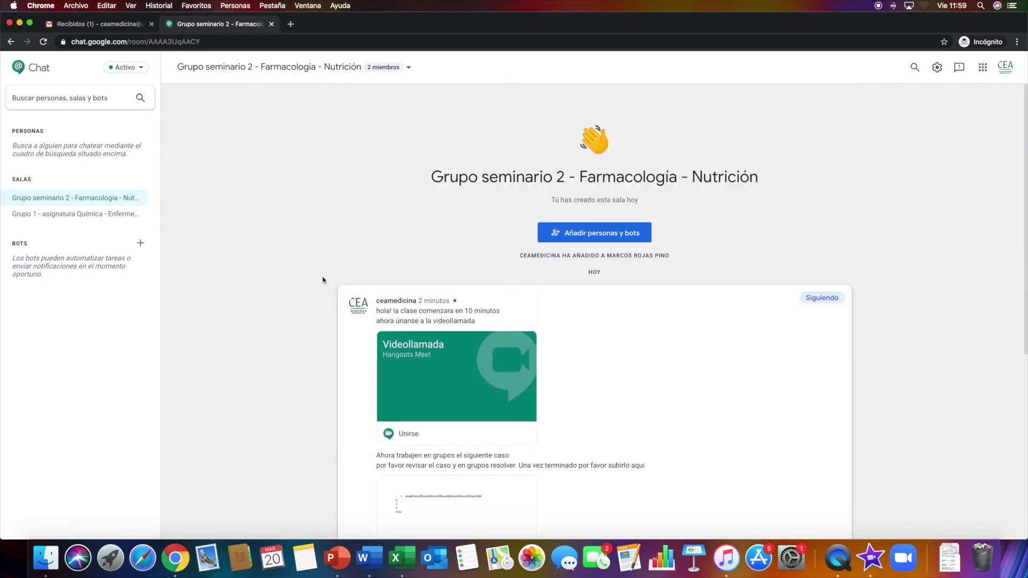
View the room's member list to confirm it has two members, then close it
{"action": "scroll", "coordinate": [321, 279], "scroll_direction": "down", "scroll_amount": 3}
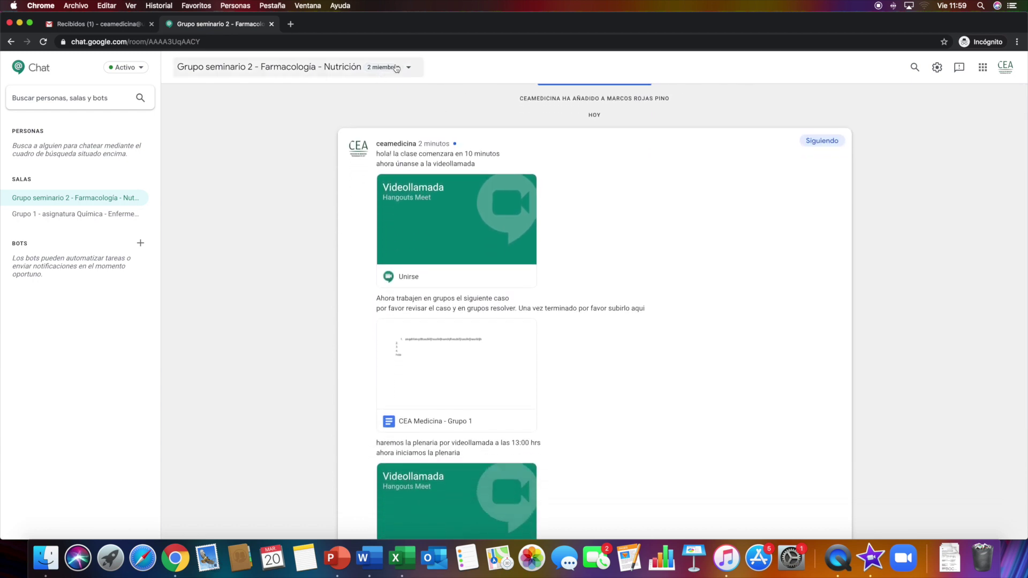
{"action": "left_click", "coordinate": [362, 74]}
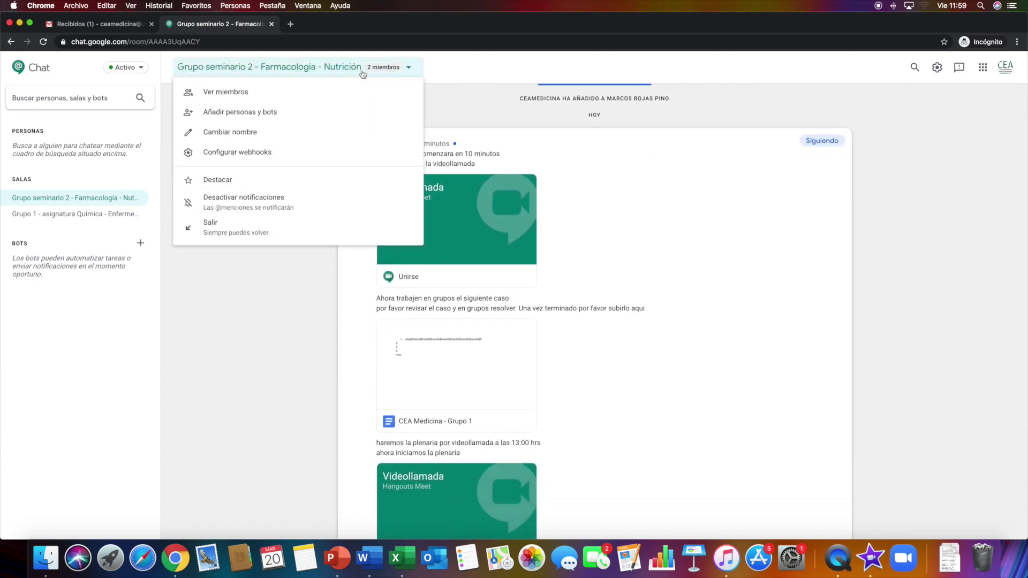
{"action": "left_click", "coordinate": [226, 93]}
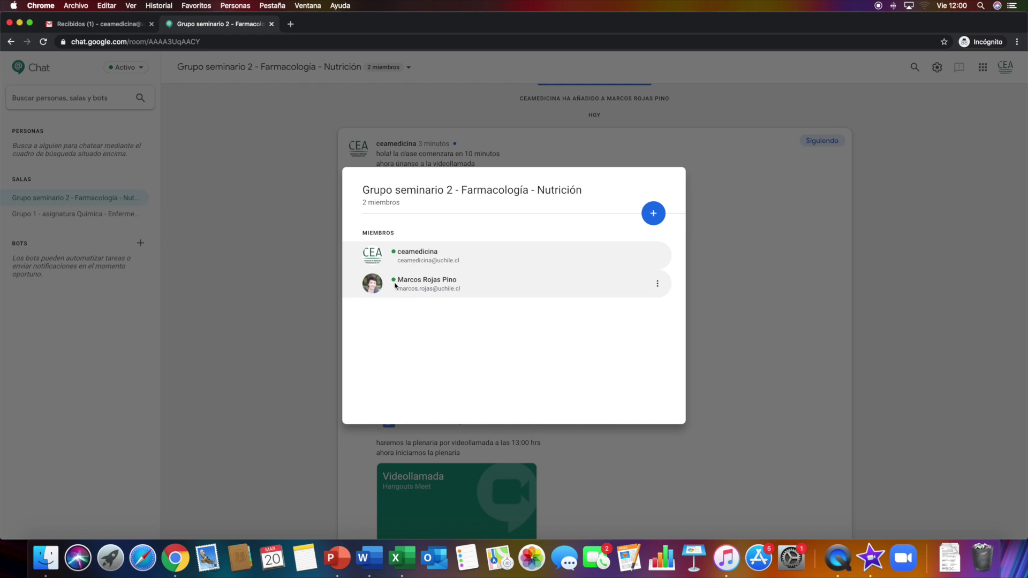
{"action": "key", "text": "Escape"}
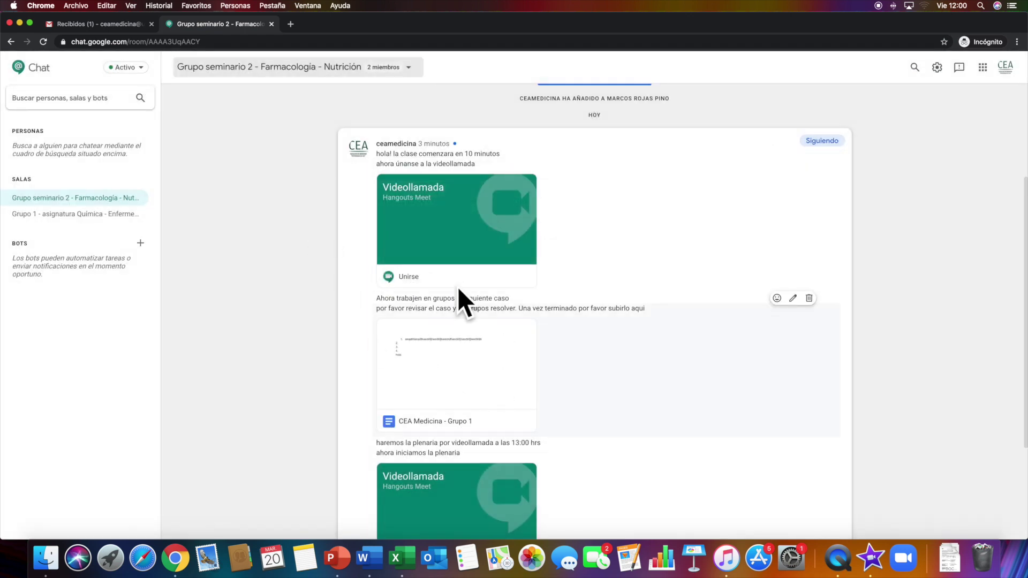
Switch to the student account's Chrome window
{"action": "scroll", "coordinate": [459, 289], "scroll_direction": "down", "scroll_amount": 3}
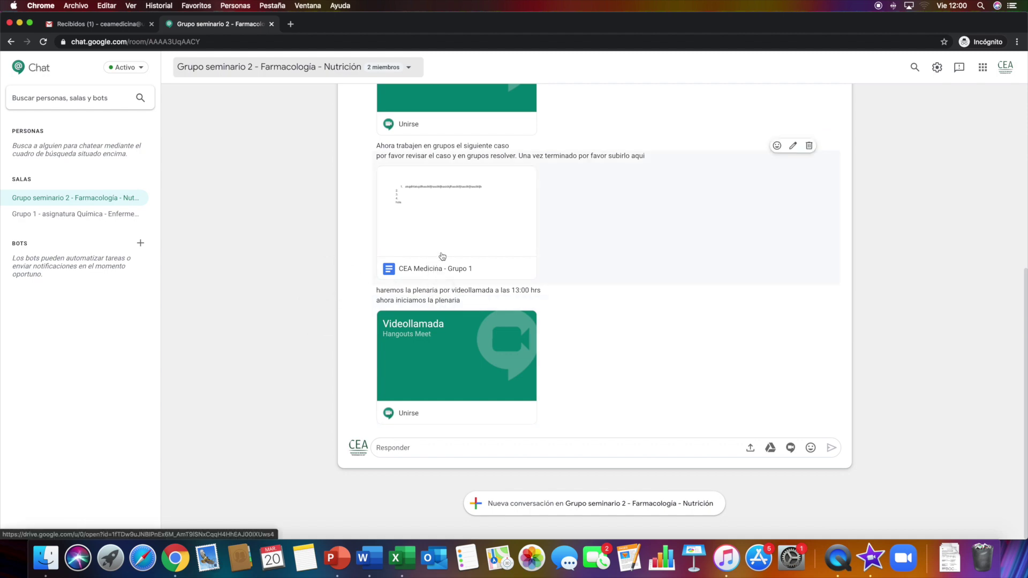
{"action": "scroll", "coordinate": [367, 271], "scroll_direction": "up", "scroll_amount": 15}
{"action": "key", "text": "ctrl+Right"}
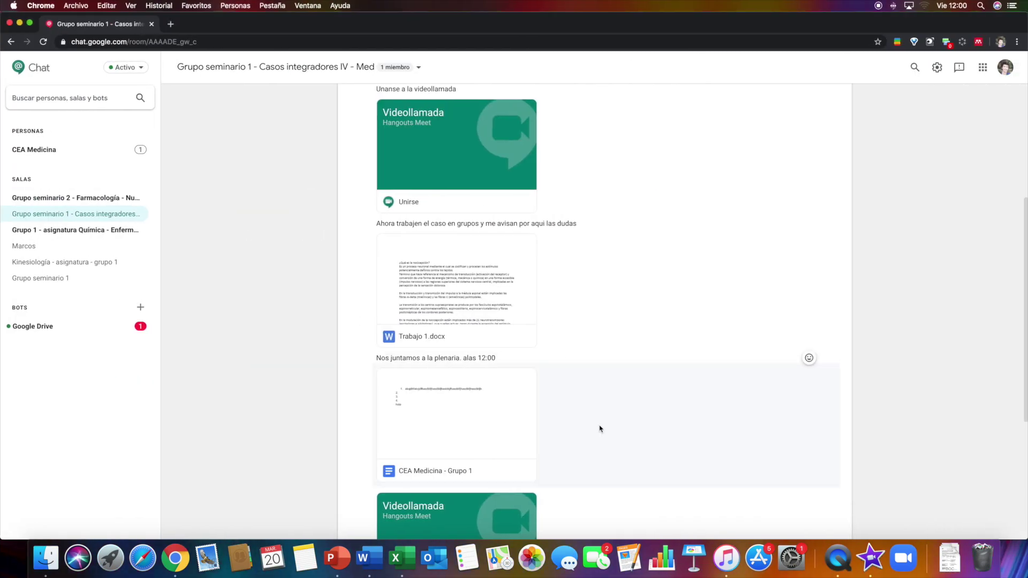
As the student, open the Grupo seminario 2 - Farmacología - Nutrición room
{"action": "scroll", "coordinate": [480, 208], "scroll_direction": "down", "scroll_amount": 1}
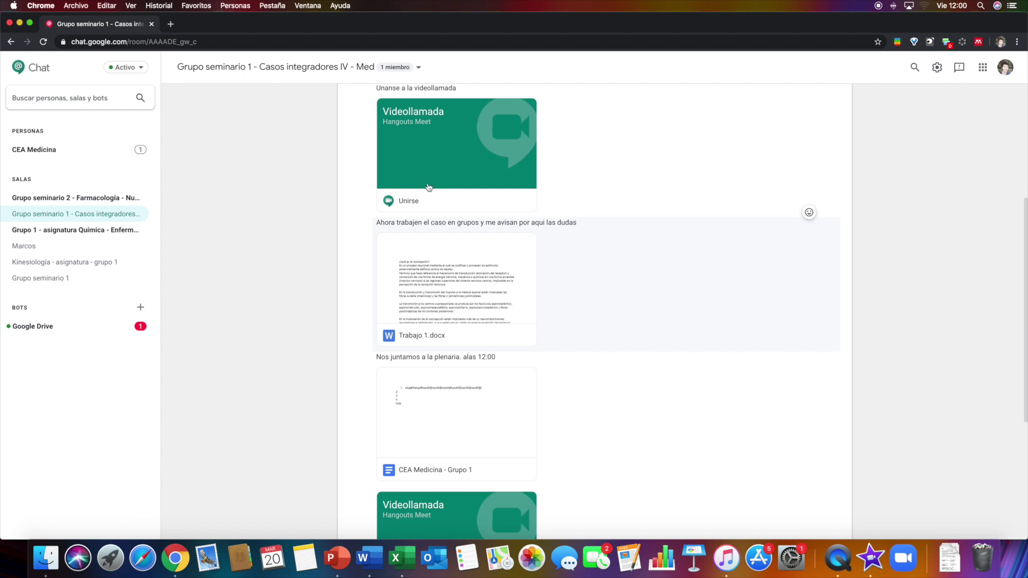
{"action": "scroll", "coordinate": [480, 208], "scroll_direction": "down", "scroll_amount": 5}
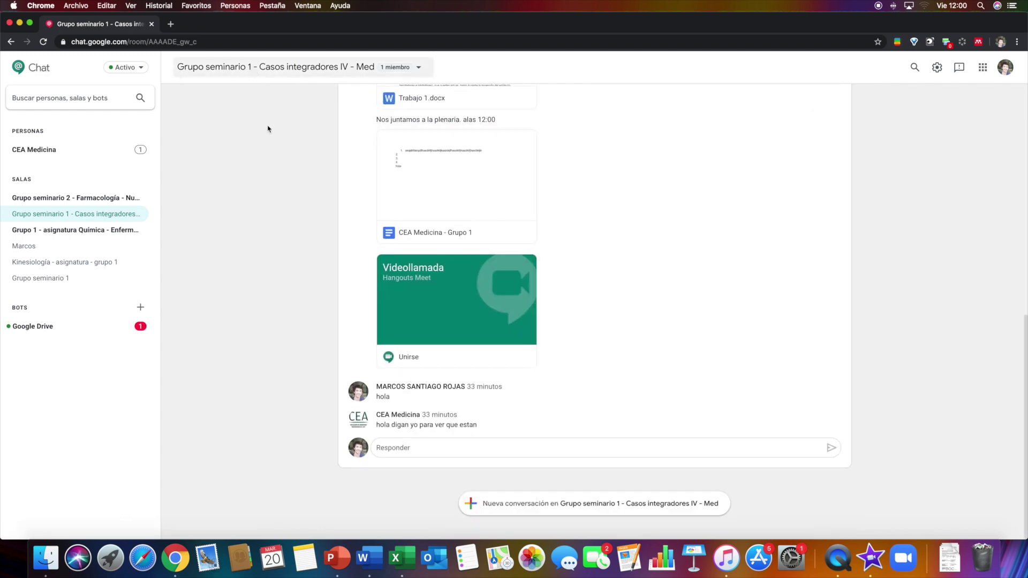
{"action": "left_click", "coordinate": [54, 200]}
{"action": "scroll", "coordinate": [333, 239], "scroll_direction": "down", "scroll_amount": 5}
{"action": "scroll", "coordinate": [384, 116], "scroll_direction": "up", "scroll_amount": 1}
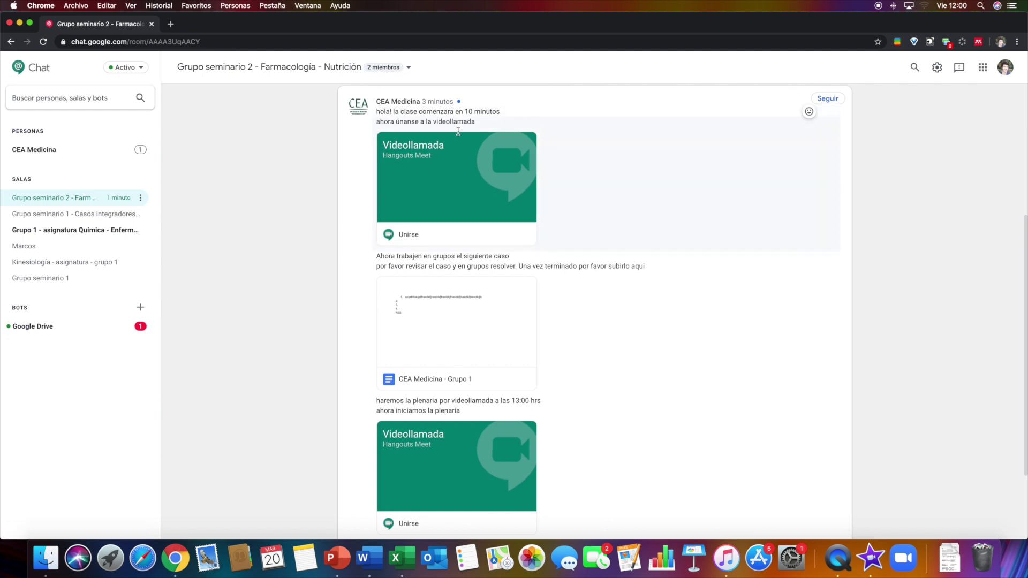
{"action": "scroll", "coordinate": [533, 339], "scroll_direction": "down", "scroll_amount": 2}
{"action": "scroll", "coordinate": [533, 339], "scroll_direction": "down", "scroll_amount": 1}
Reply 'hola! tengo la siguiente pregunta del caso: kadjsfhaksdjhfadsf', then return to the teacher's window
{"action": "left_click", "coordinate": [460, 447]}
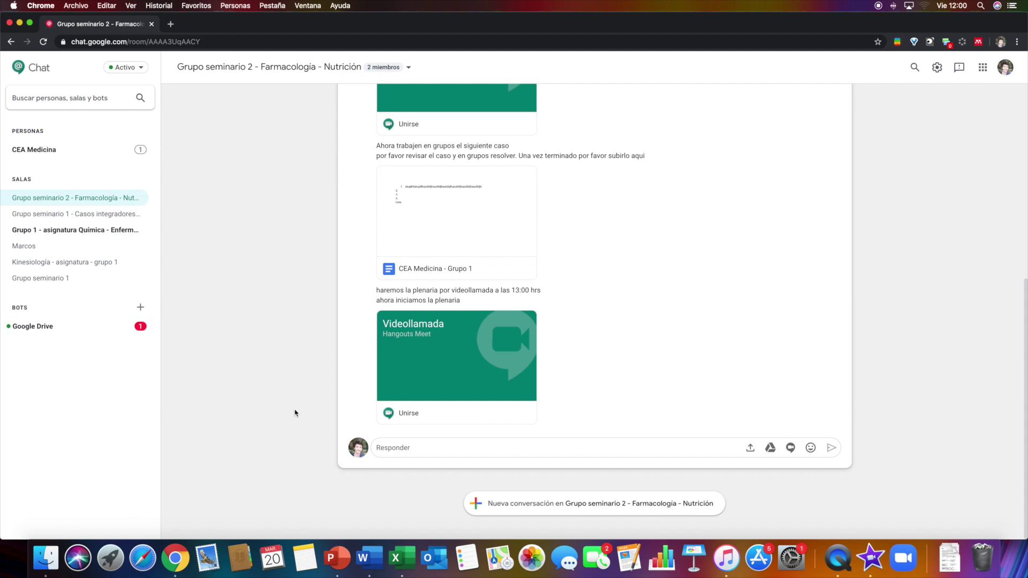
{"action": "type", "text": "hola! tengo la siguiente pre"}
{"action": "type", "text": "gunta d"}
{"action": "key", "text": "BackSpace"}
{"action": "type", "text": "ta del "}
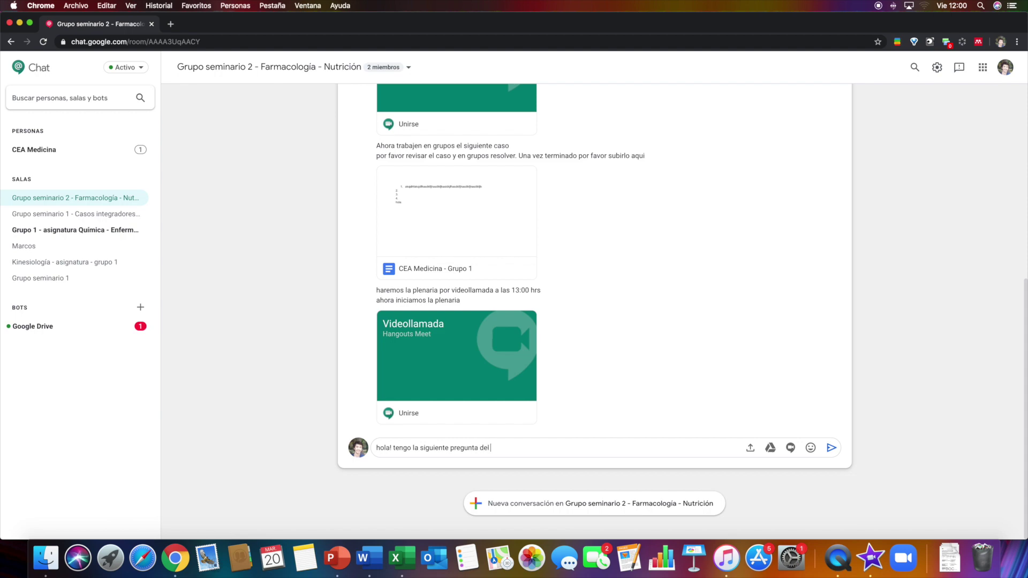
{"action": "type", "text": "caso: kadjsfhaksdjhfadsf"}
{"action": "key", "text": "Return"}
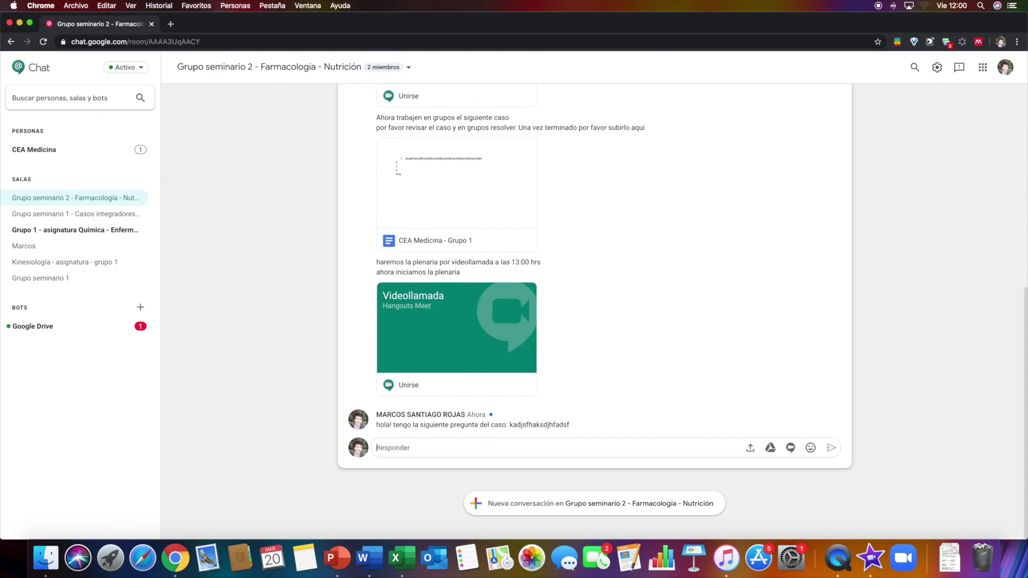
{"action": "key", "text": "super+grave"}
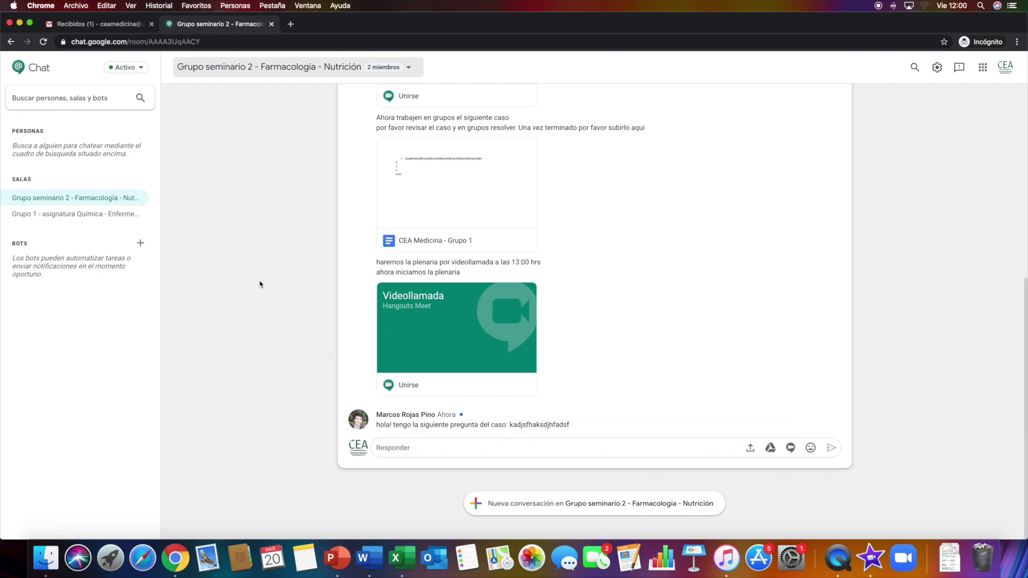
Open a direct chat with the question's sender and turn its history off
{"action": "scroll", "coordinate": [260, 284], "scroll_direction": "up", "scroll_amount": 8}
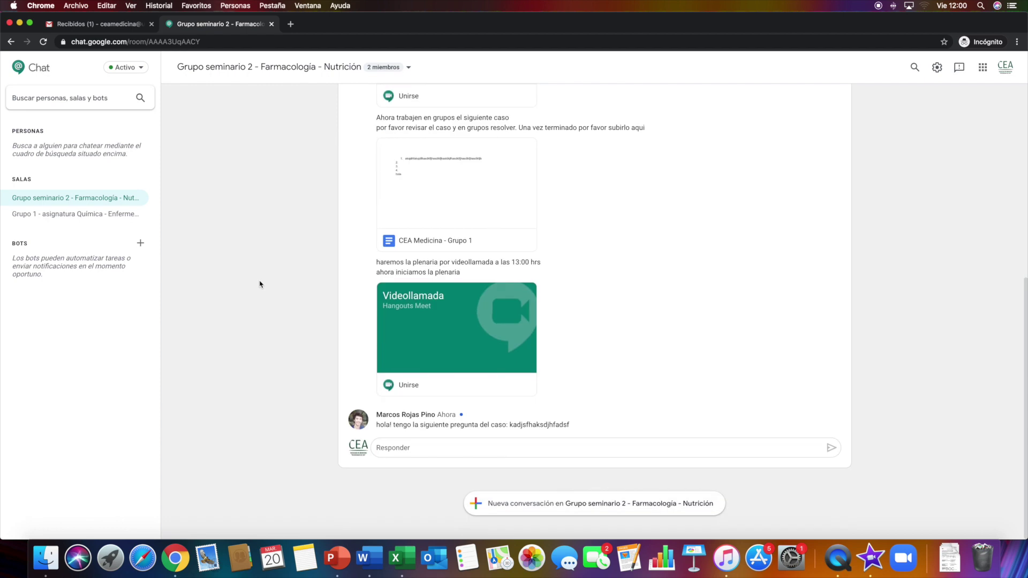
{"action": "scroll", "coordinate": [452, 418], "scroll_direction": "up", "scroll_amount": 3}
{"action": "scroll", "coordinate": [314, 291], "scroll_direction": "up", "scroll_amount": 2}
{"action": "scroll", "coordinate": [423, 419], "scroll_direction": "down", "scroll_amount": 5}
{"action": "left_click", "coordinate": [423, 415]}
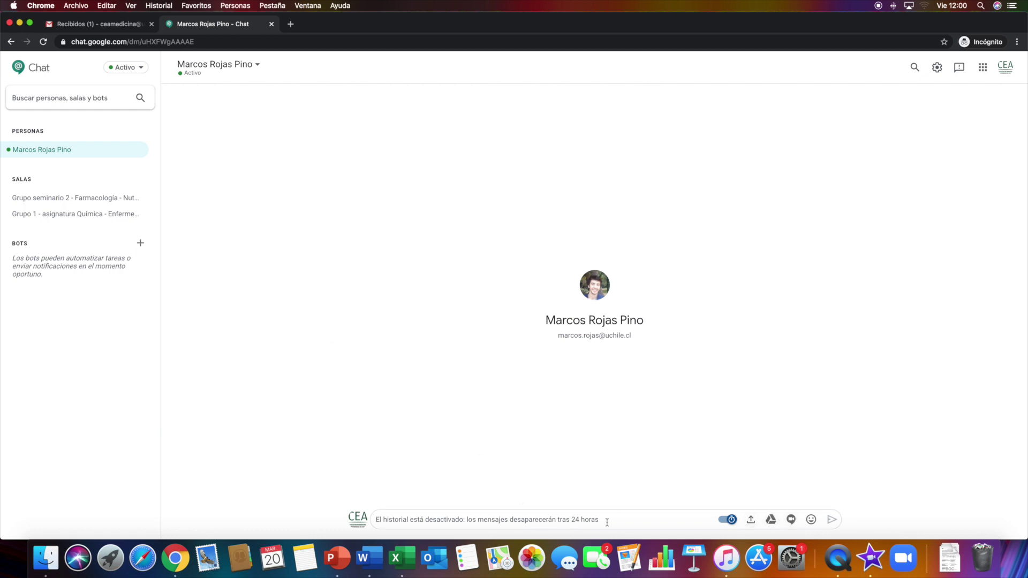
{"action": "left_click", "coordinate": [729, 520]}
Back in the Grupo seminario 2 room, put the cursor in the existing thread's reply box
{"action": "left_click", "coordinate": [62, 203]}
{"action": "left_click", "coordinate": [606, 506]}
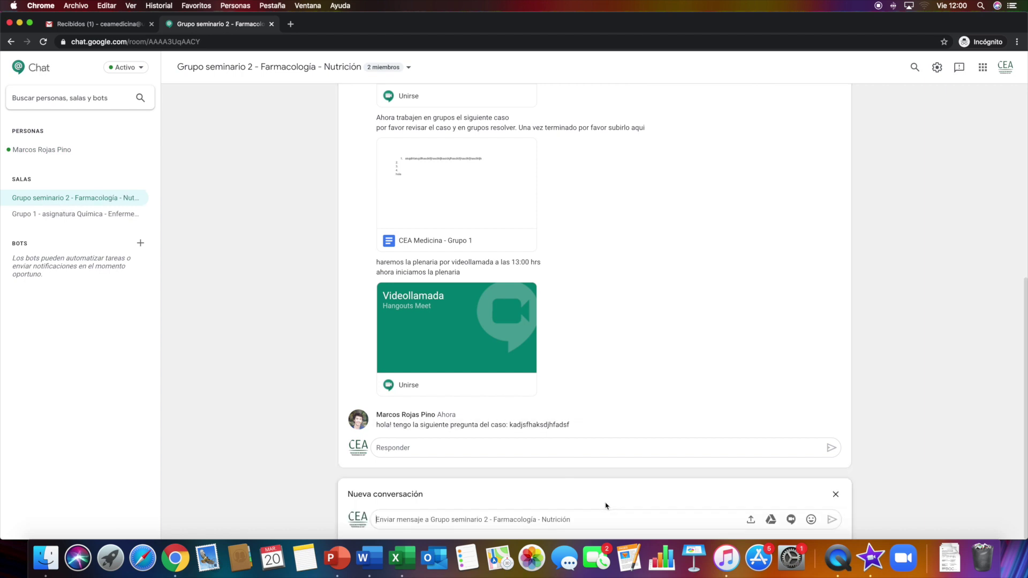
{"action": "left_click", "coordinate": [525, 449]}
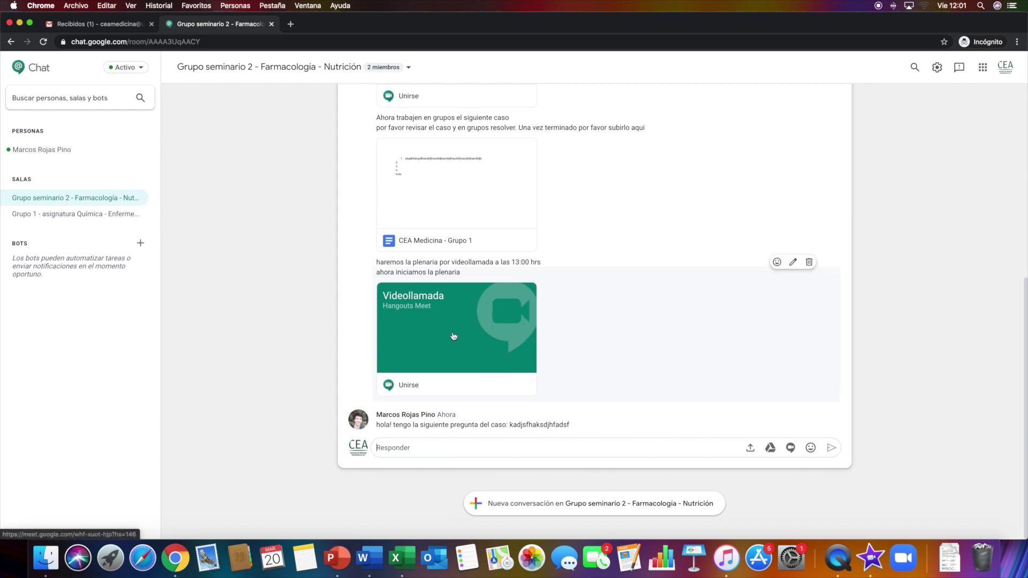
Join the plenary Meet call with camera off, then return to the Grupo seminario 2 chat
{"action": "left_click", "coordinate": [425, 382]}
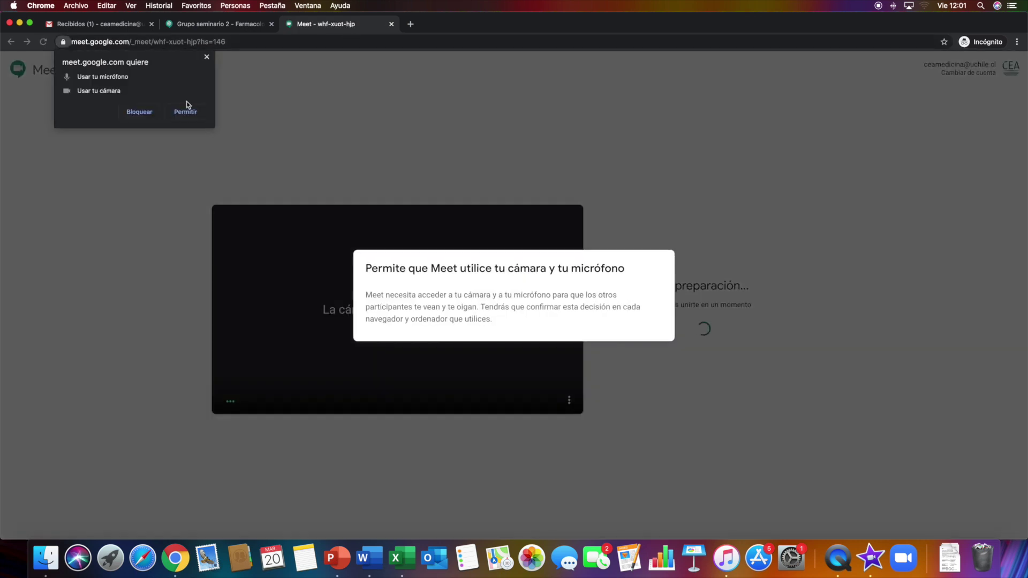
{"action": "left_click", "coordinate": [185, 112]}
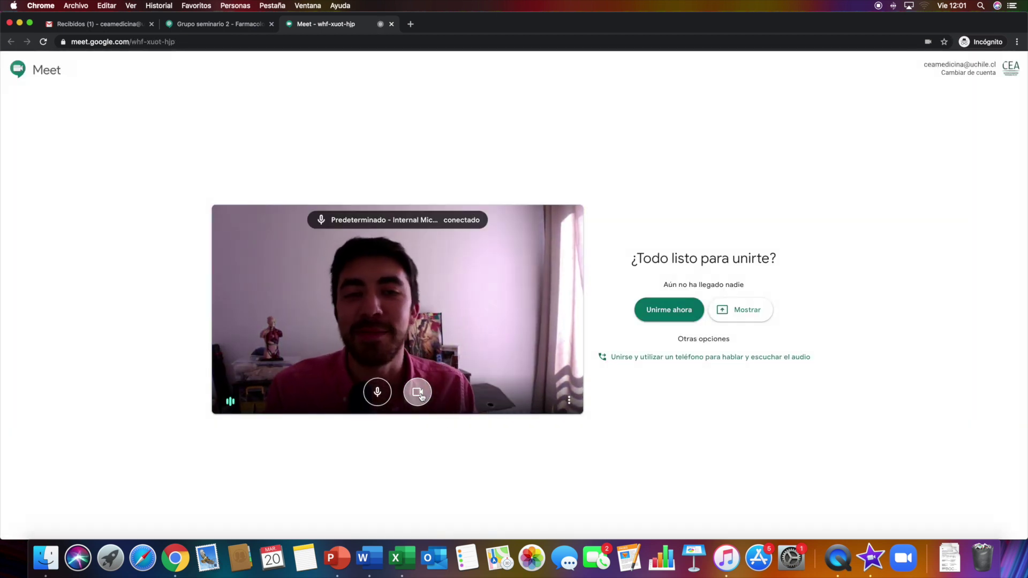
{"action": "left_click", "coordinate": [418, 393]}
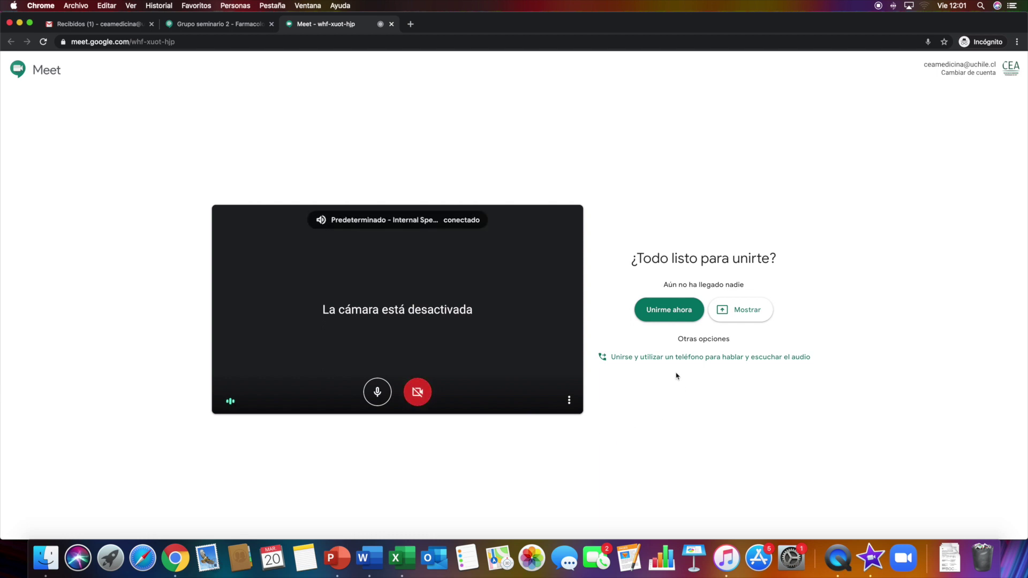
{"action": "left_click", "coordinate": [670, 310]}
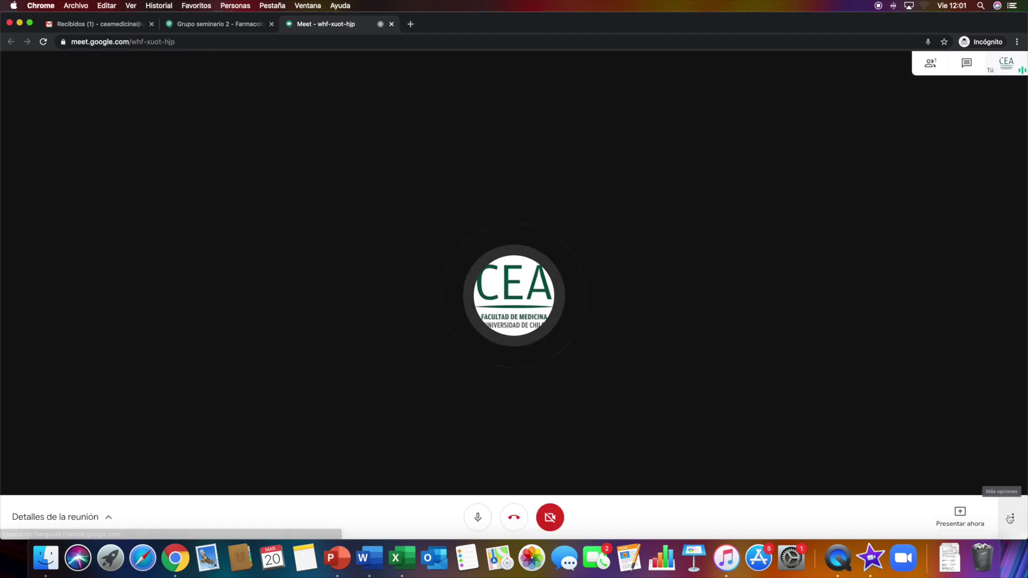
{"action": "left_click", "coordinate": [1011, 515]}
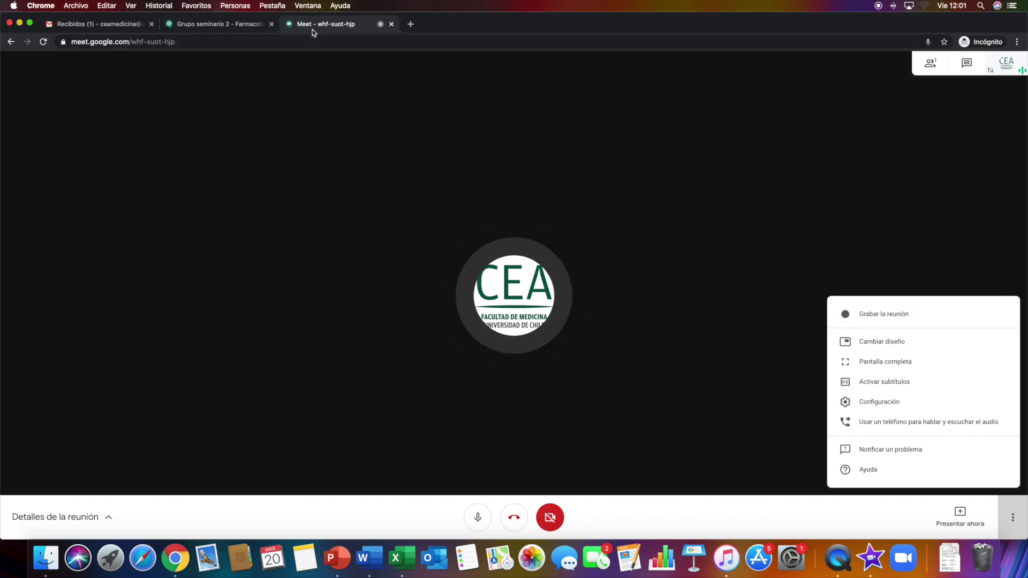
{"action": "left_click", "coordinate": [252, 29]}
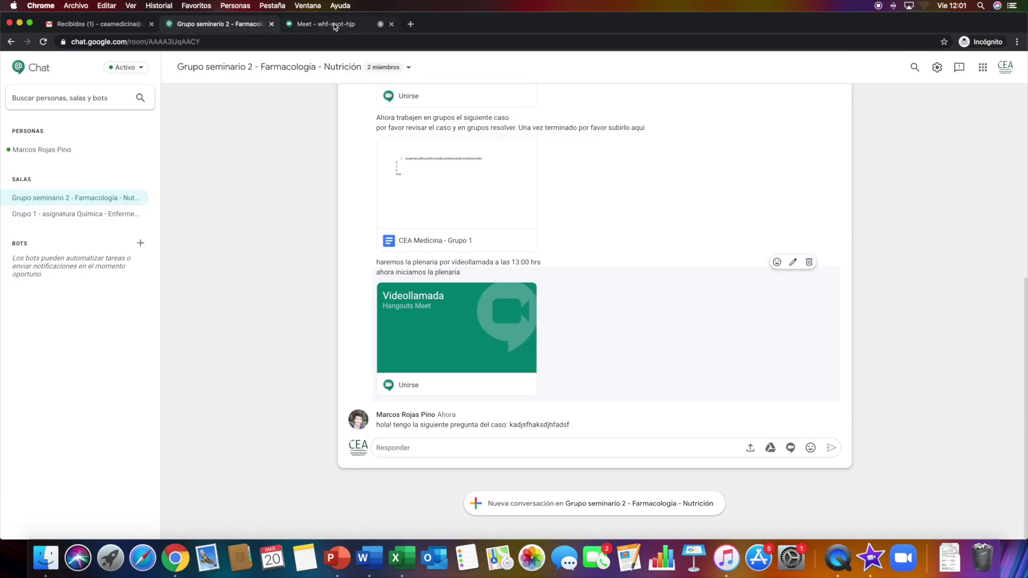
End the Meet call, then open a direct conversation with the student listed under PERSONAS
{"action": "left_click", "coordinate": [392, 24]}
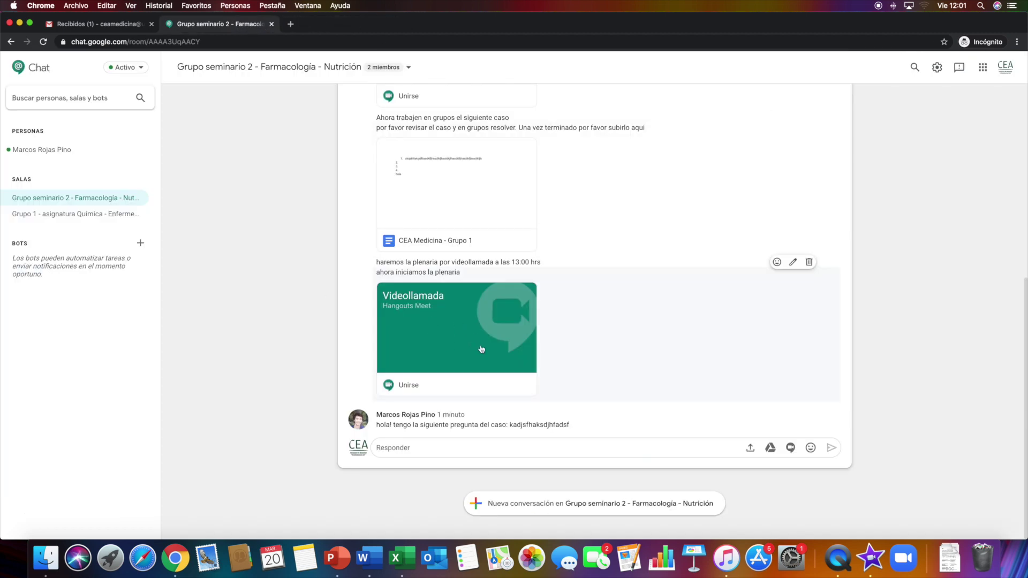
{"action": "scroll", "coordinate": [535, 267], "scroll_direction": "up", "scroll_amount": 3}
{"action": "scroll", "coordinate": [540, 246], "scroll_direction": "down", "scroll_amount": 3}
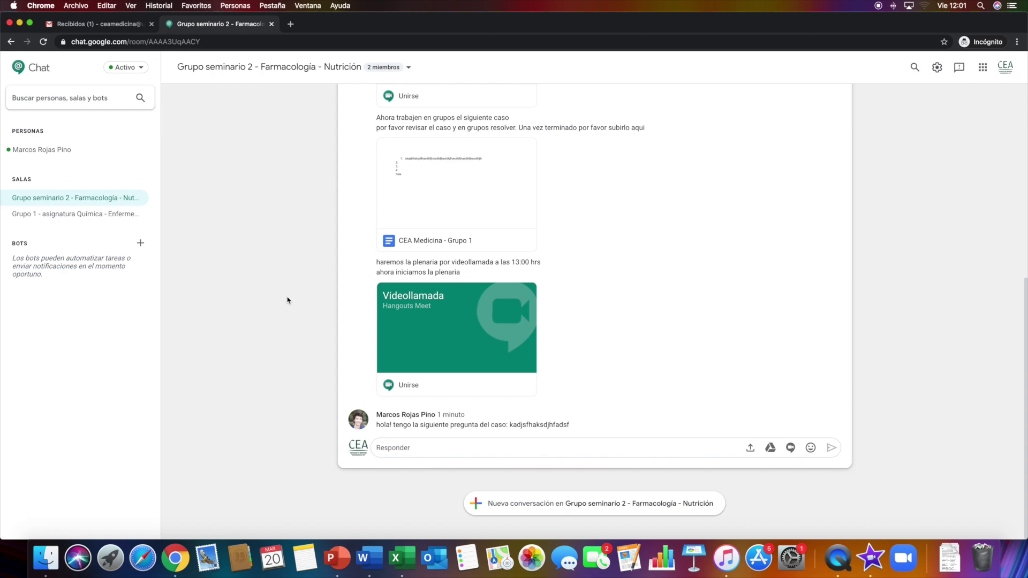
{"action": "scroll", "coordinate": [288, 300], "scroll_direction": "up", "scroll_amount": 10}
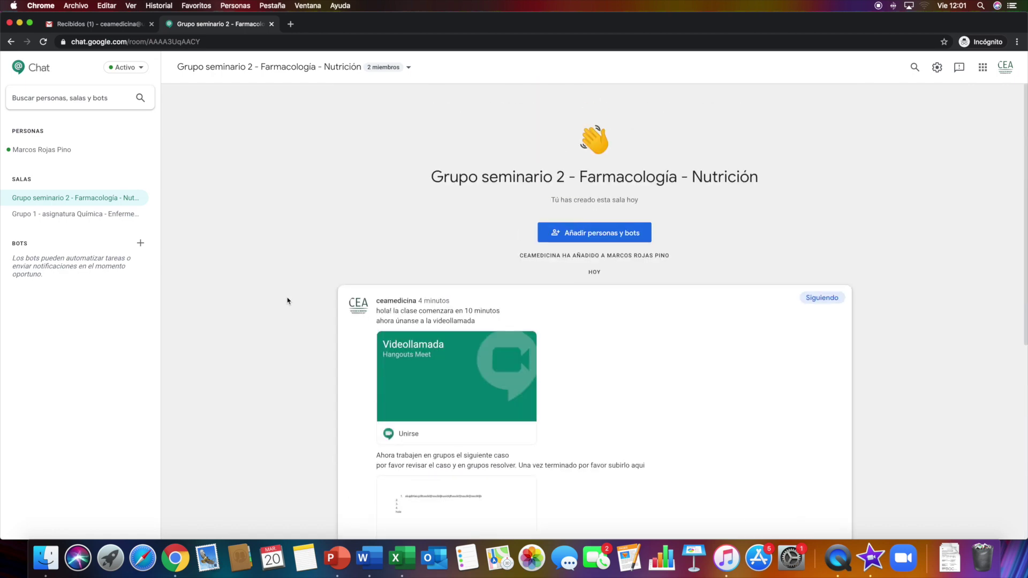
{"action": "scroll", "coordinate": [287, 300], "scroll_direction": "down", "scroll_amount": 10}
{"action": "scroll", "coordinate": [505, 411], "scroll_direction": "up", "scroll_amount": 10}
{"action": "scroll", "coordinate": [505, 410], "scroll_direction": "down", "scroll_amount": 10}
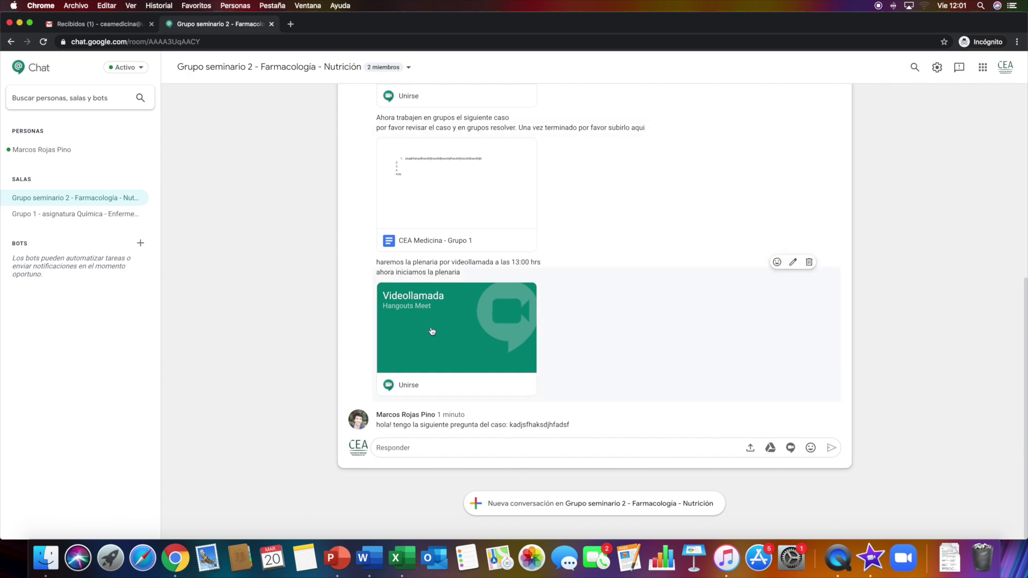
{"action": "scroll", "coordinate": [466, 271], "scroll_direction": "up", "scroll_amount": 1}
{"action": "scroll", "coordinate": [342, 268], "scroll_direction": "down", "scroll_amount": 1}
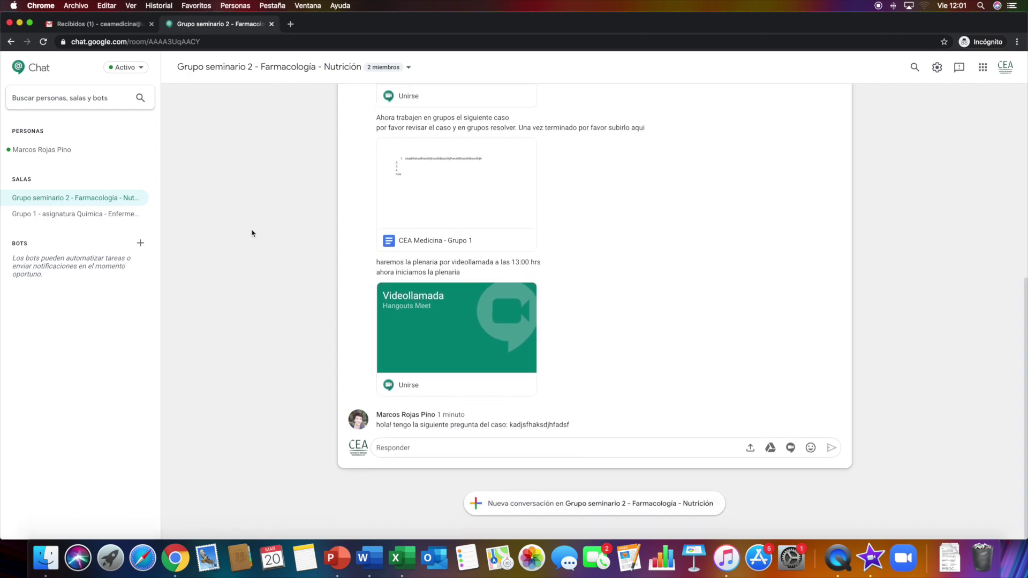
{"action": "left_click", "coordinate": [33, 150]}
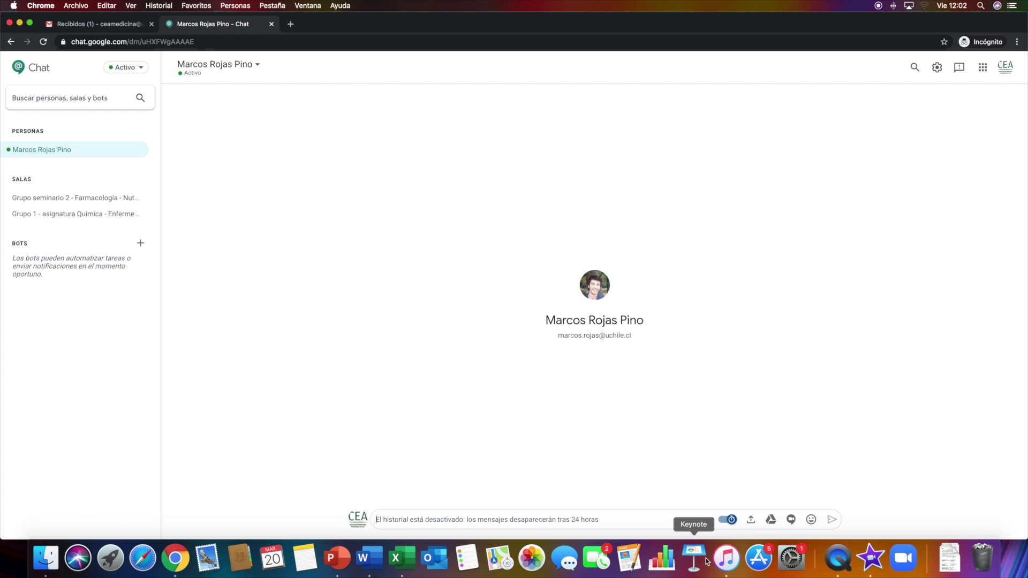
Set the student's direct chat to 'Historial activado', then go back to the Grupo seminario 2 room
{"action": "left_click", "coordinate": [731, 523]}
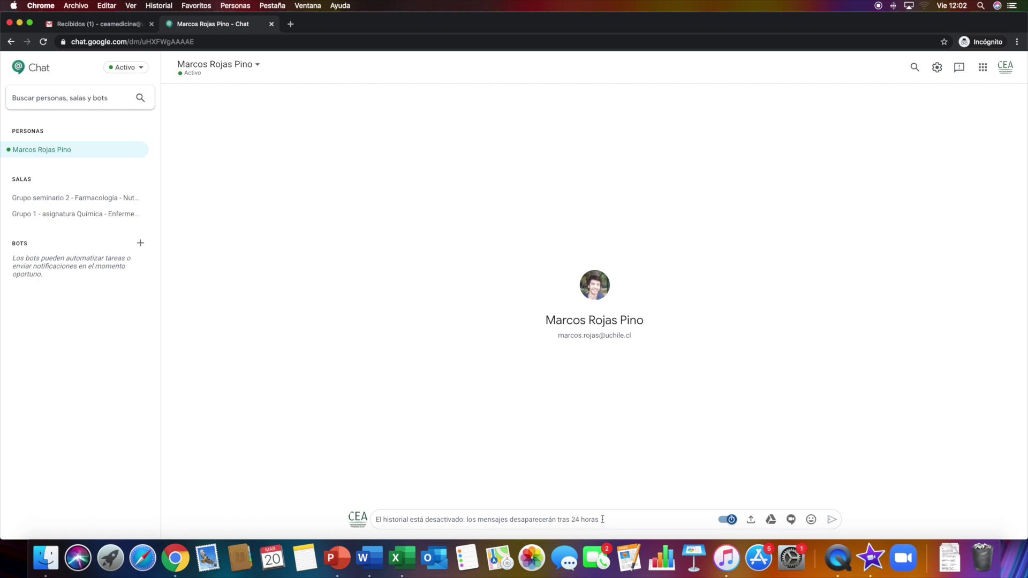
{"action": "left_click", "coordinate": [727, 519]}
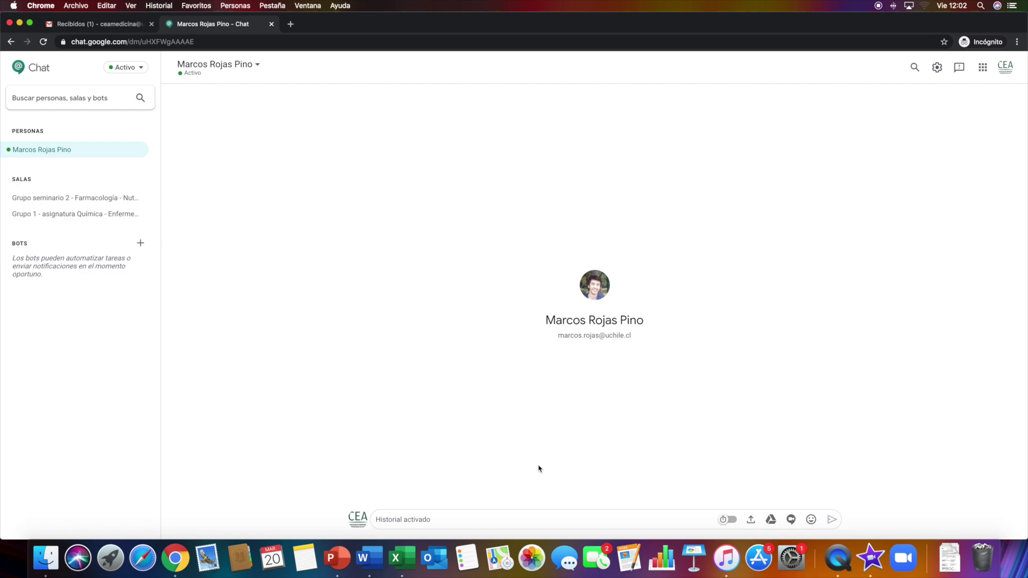
{"action": "left_click", "coordinate": [84, 207]}
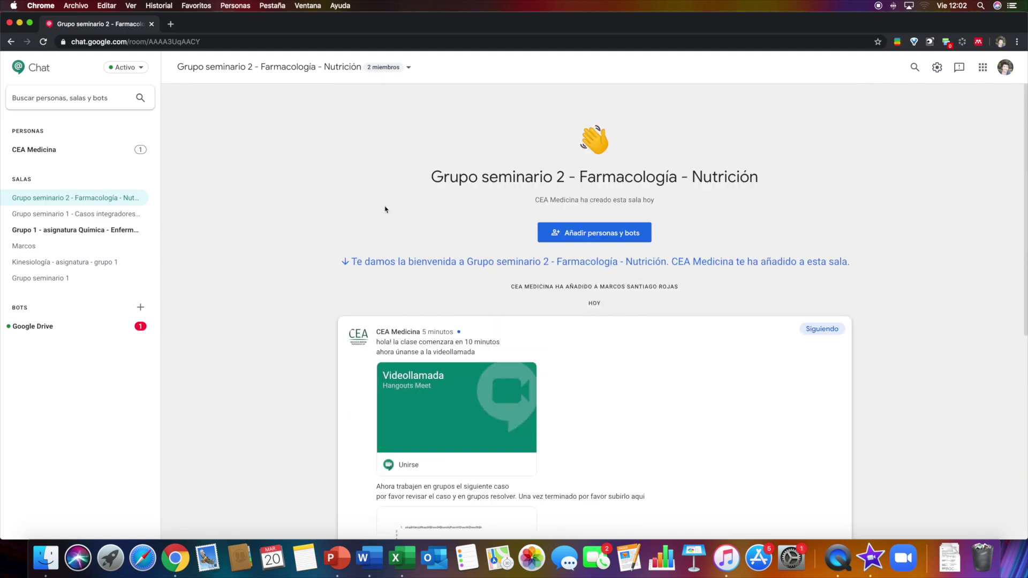
In the teacher's window, view the two members of Grupo seminario 2 via Ver miembros
{"action": "key", "text": "ctrl+Right"}
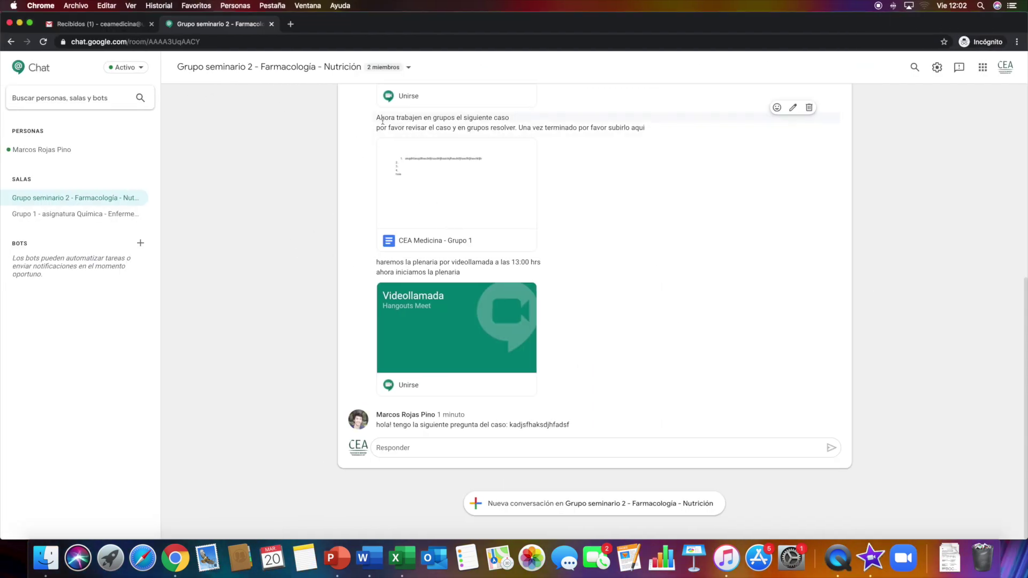
{"action": "scroll", "coordinate": [369, 107], "scroll_direction": "up", "scroll_amount": 3}
{"action": "left_click", "coordinate": [375, 66]}
{"action": "left_click", "coordinate": [209, 91]}
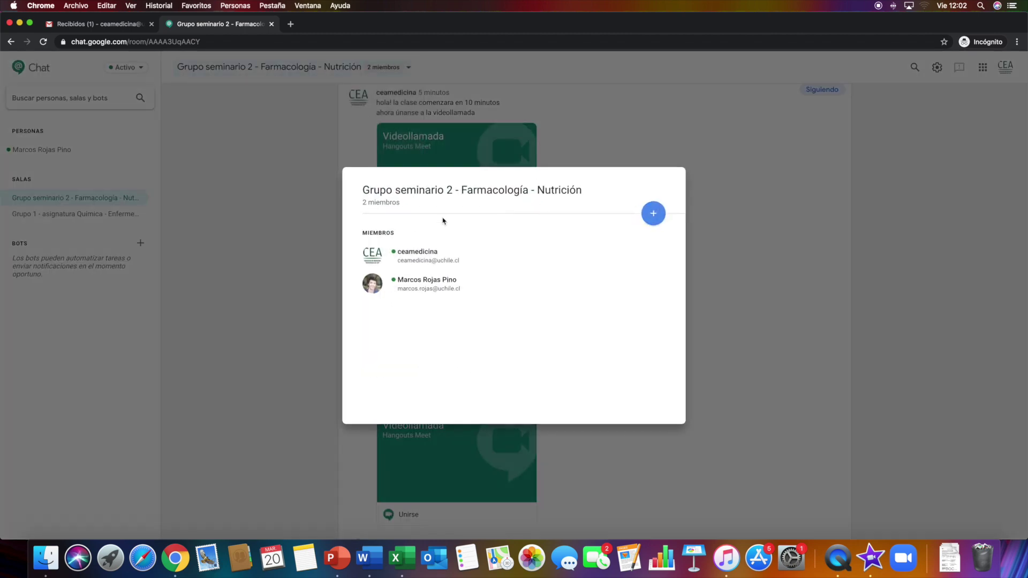
{"action": "left_click", "coordinate": [142, 75]}
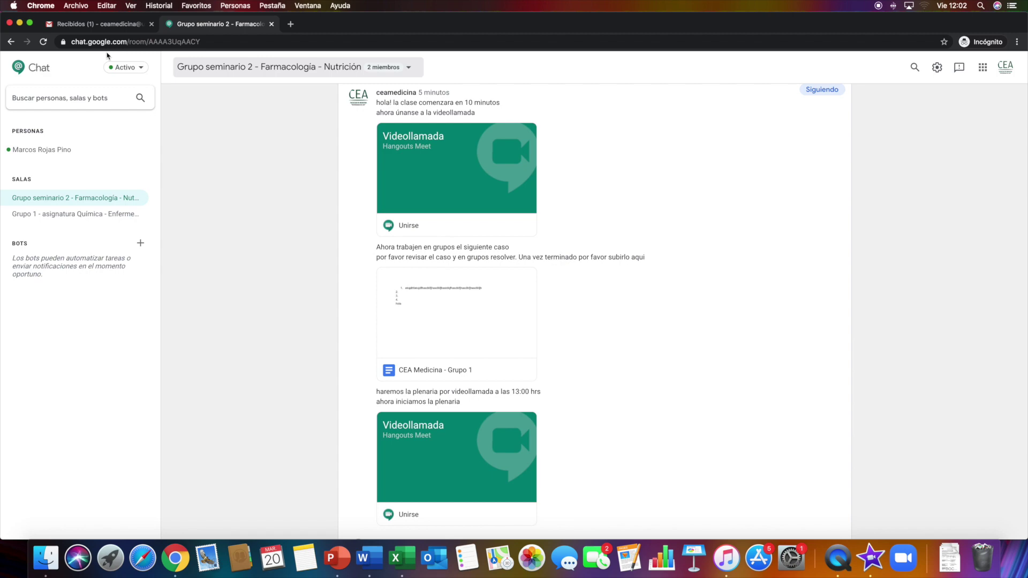
Check the Activo notification-silencing options, then close the student's Chrome window
{"action": "left_click", "coordinate": [137, 70]}
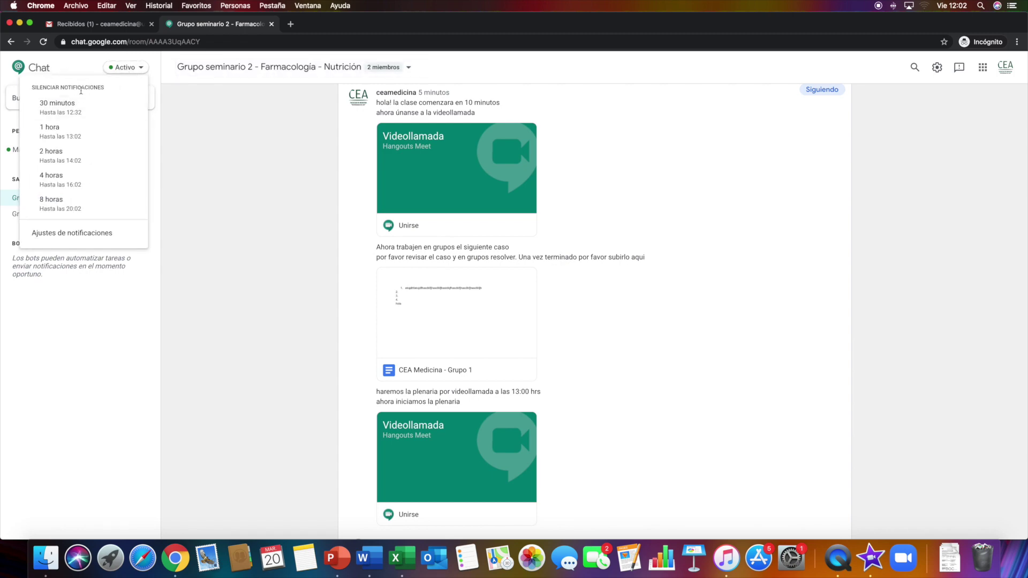
{"action": "left_click", "coordinate": [236, 231]}
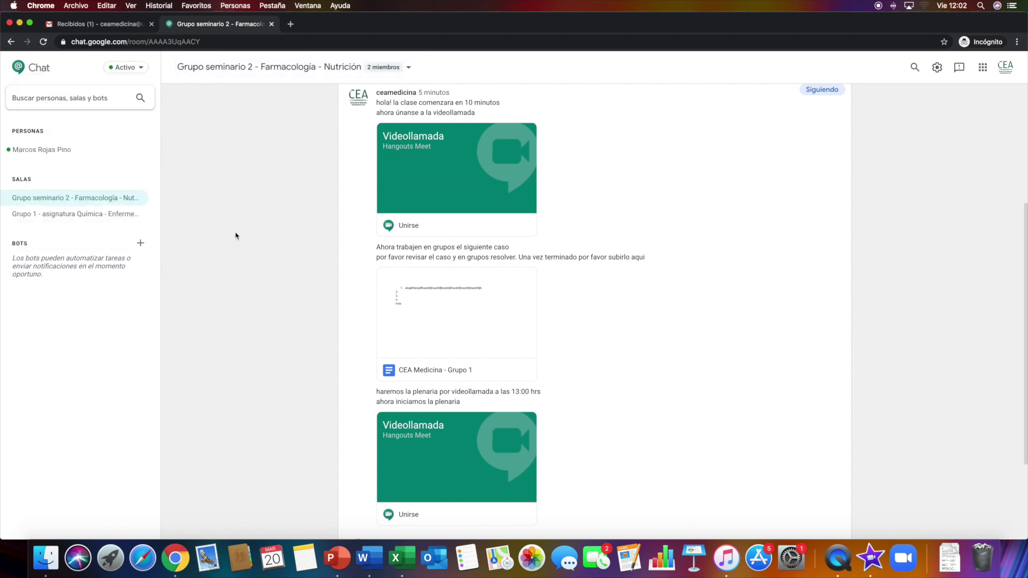
{"action": "key", "text": "ctrl+Right"}
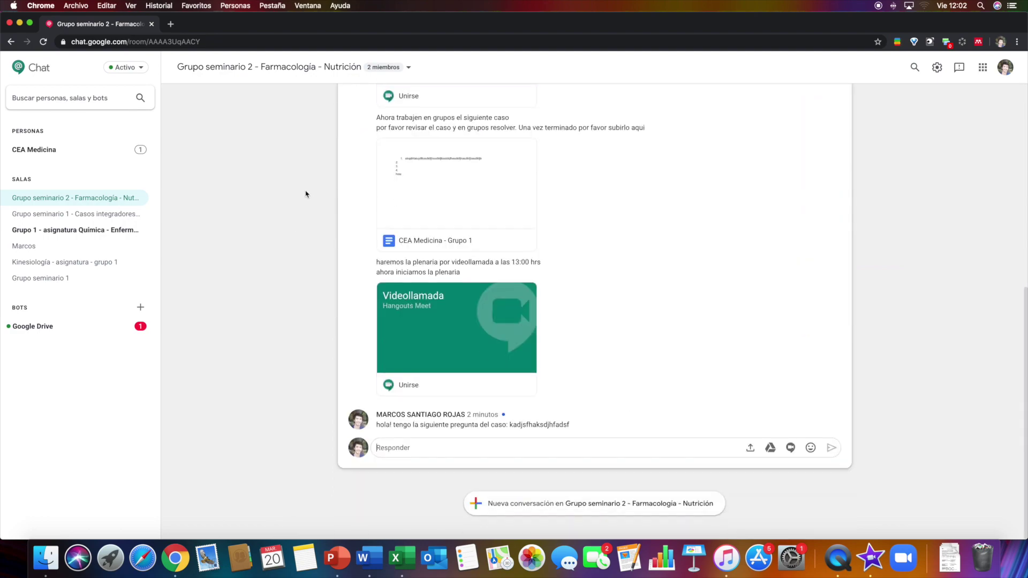
{"action": "left_click", "coordinate": [152, 25]}
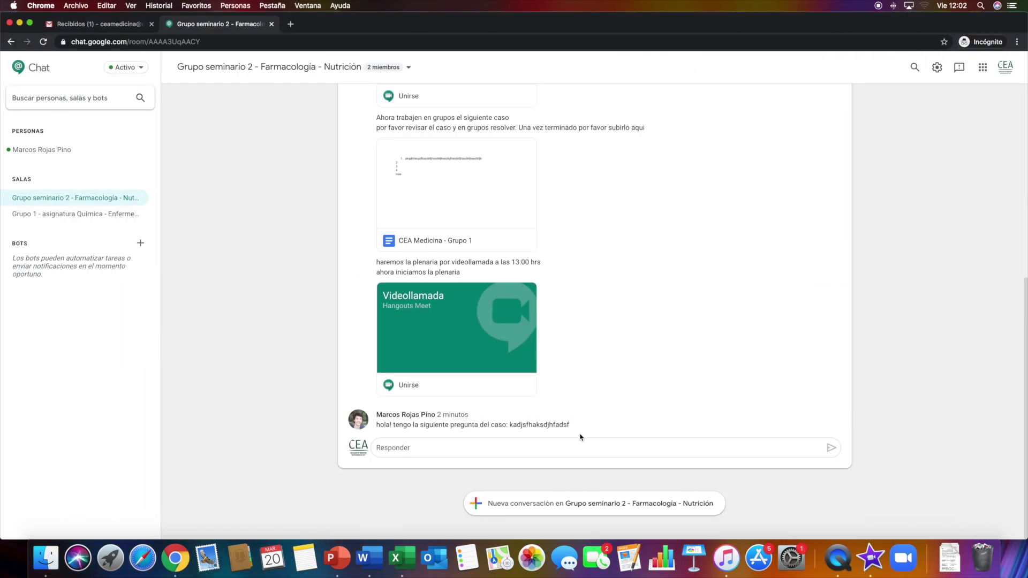
{"action": "left_click", "coordinate": [315, 70]}
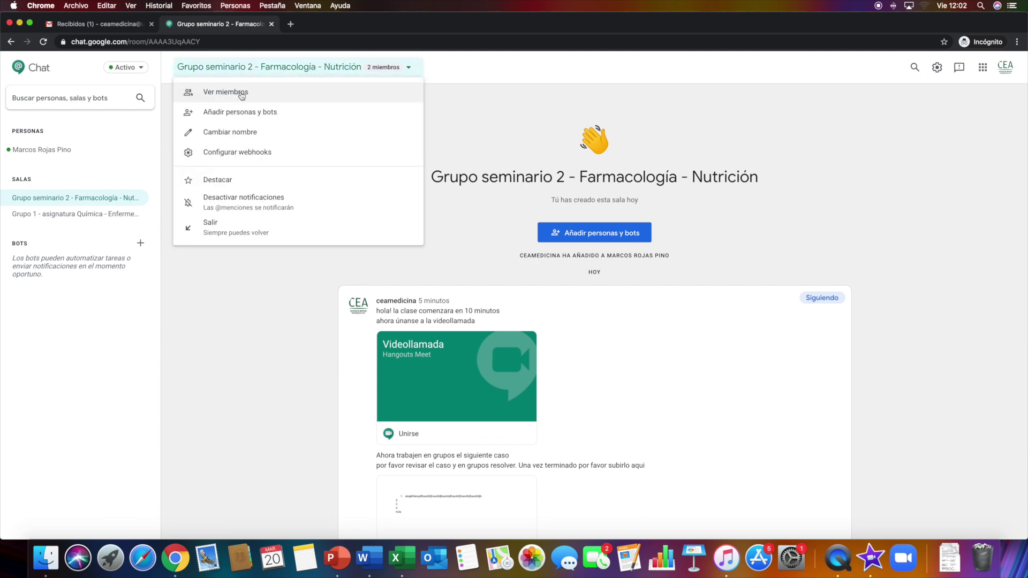
{"action": "left_click", "coordinate": [241, 92]}
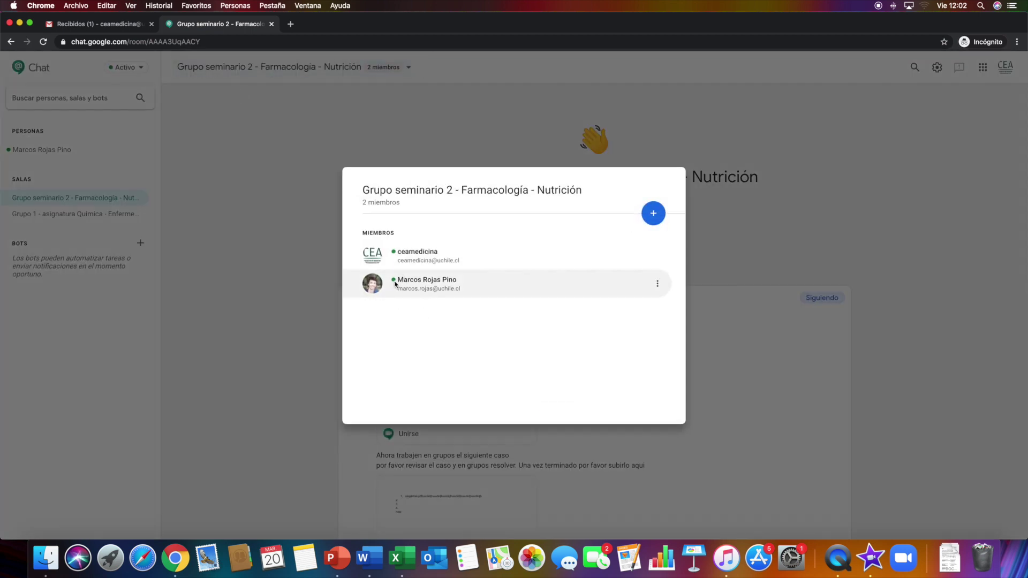
{"action": "left_click", "coordinate": [291, 260]}
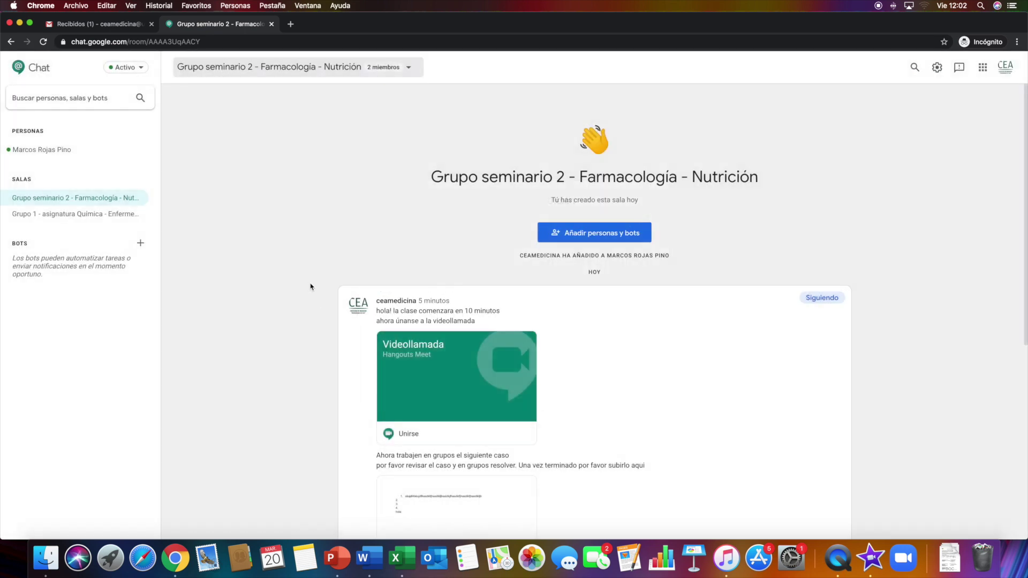
{"action": "scroll", "coordinate": [289, 312], "scroll_direction": "down", "scroll_amount": 6}
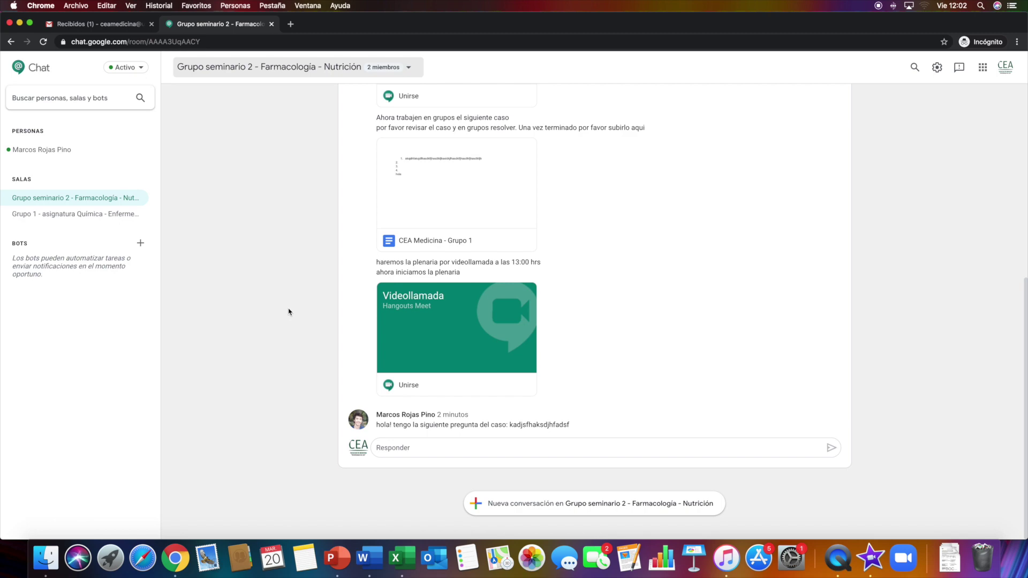
{"action": "scroll", "coordinate": [269, 292], "scroll_direction": "up", "scroll_amount": 6}
{"action": "scroll", "coordinate": [269, 293], "scroll_direction": "down", "scroll_amount": 6}
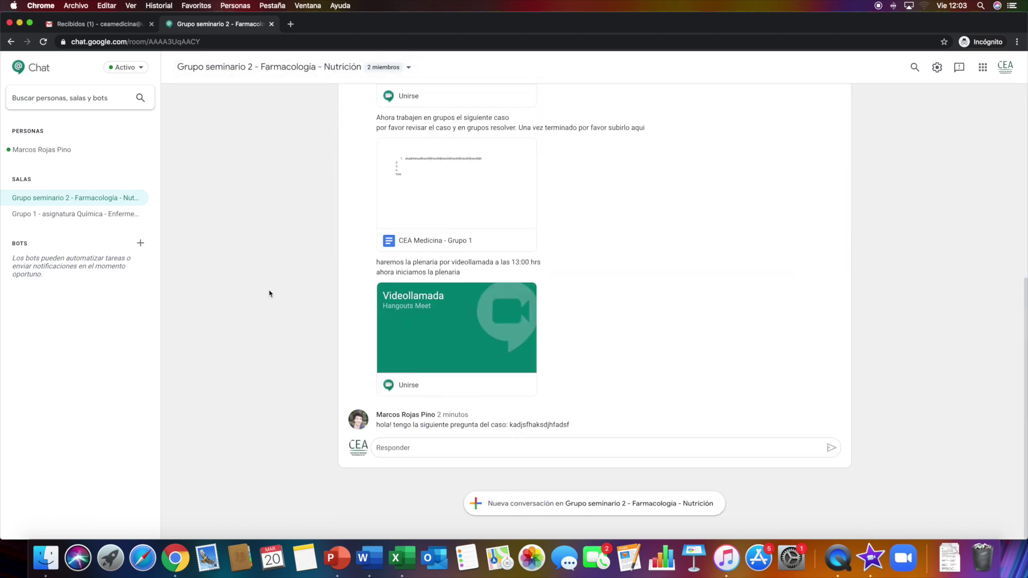